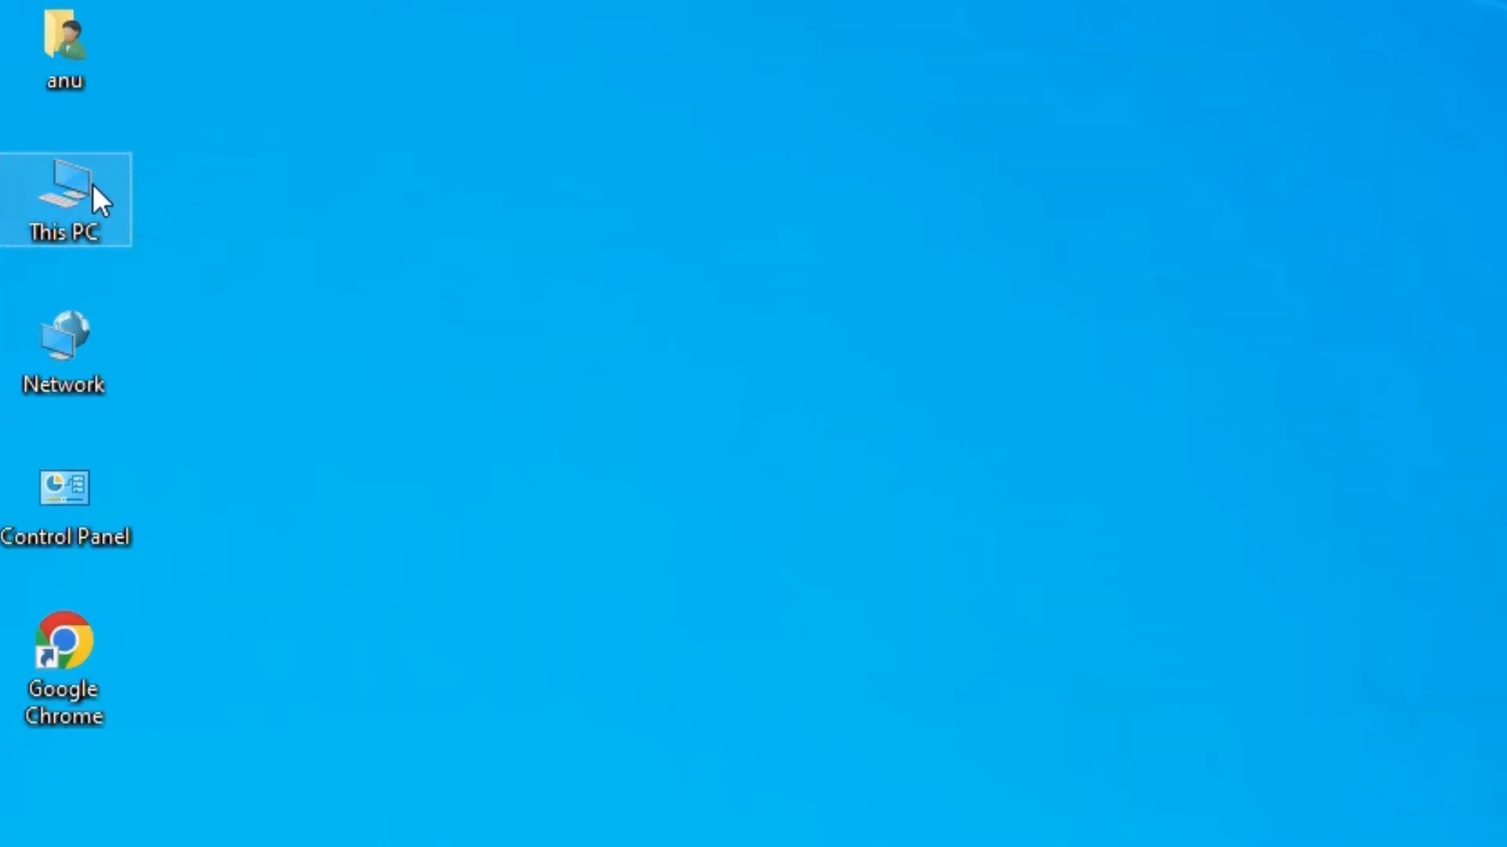
# Check the Windows system type in the properties of This PC and close the window.
pyautogui.rightClick(42, 215)
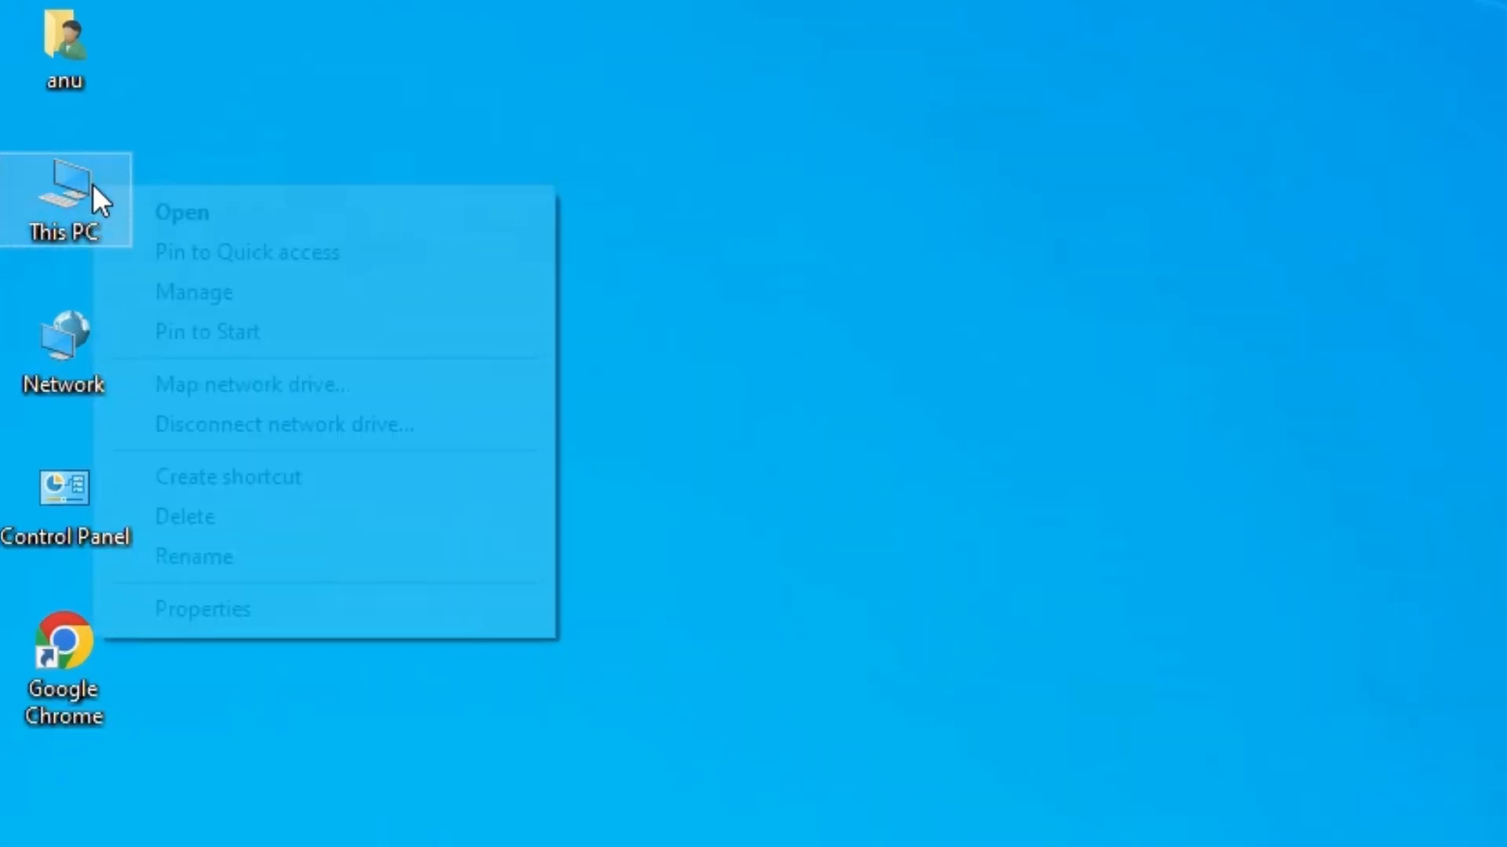
pyautogui.click(242, 610)
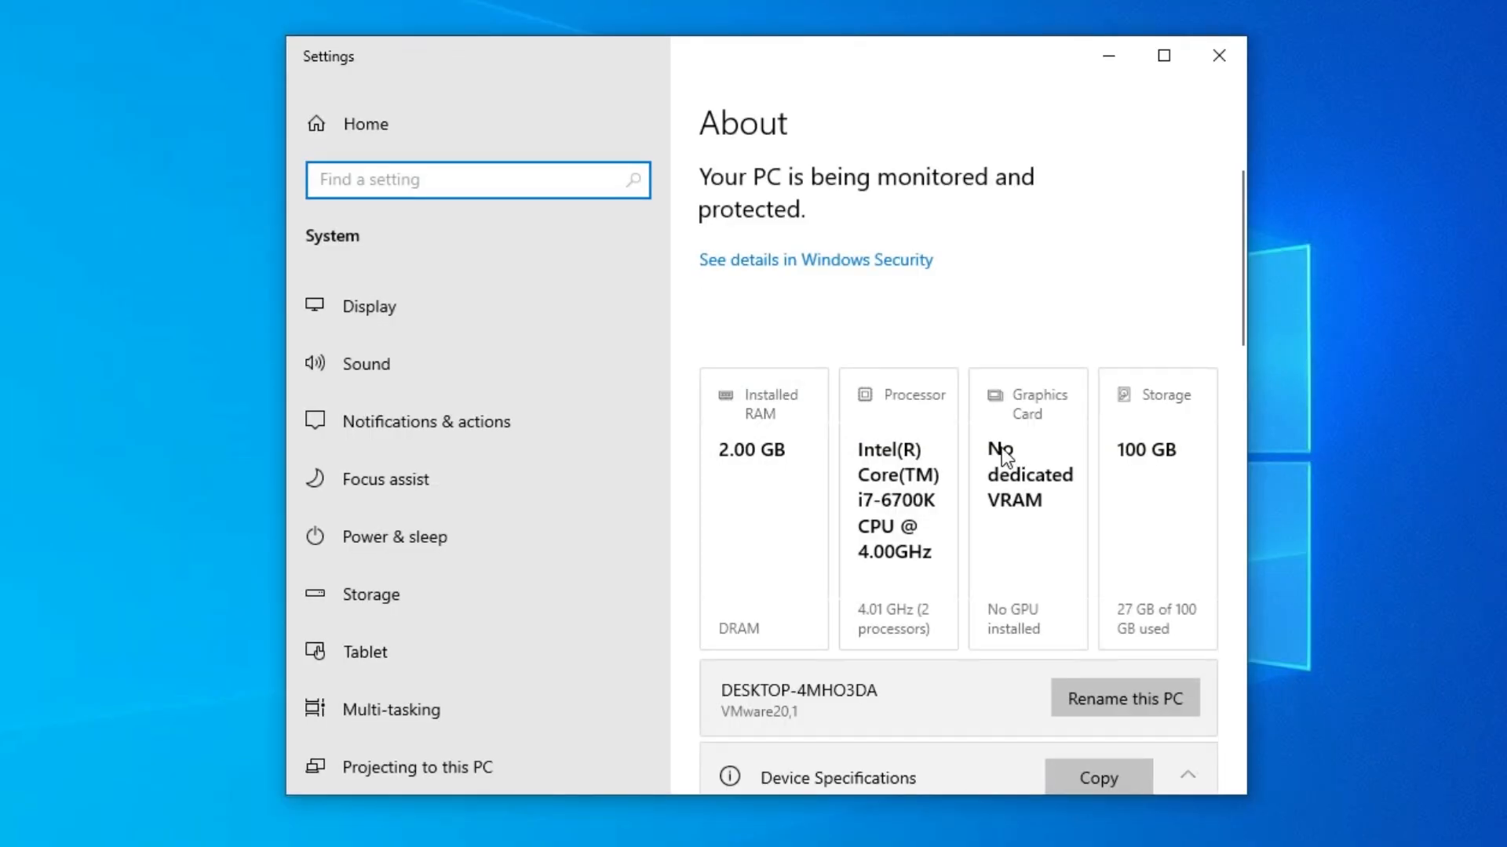
pyautogui.scroll(-1, 1002, 447)
pyautogui.scroll(-7, 1002, 447)
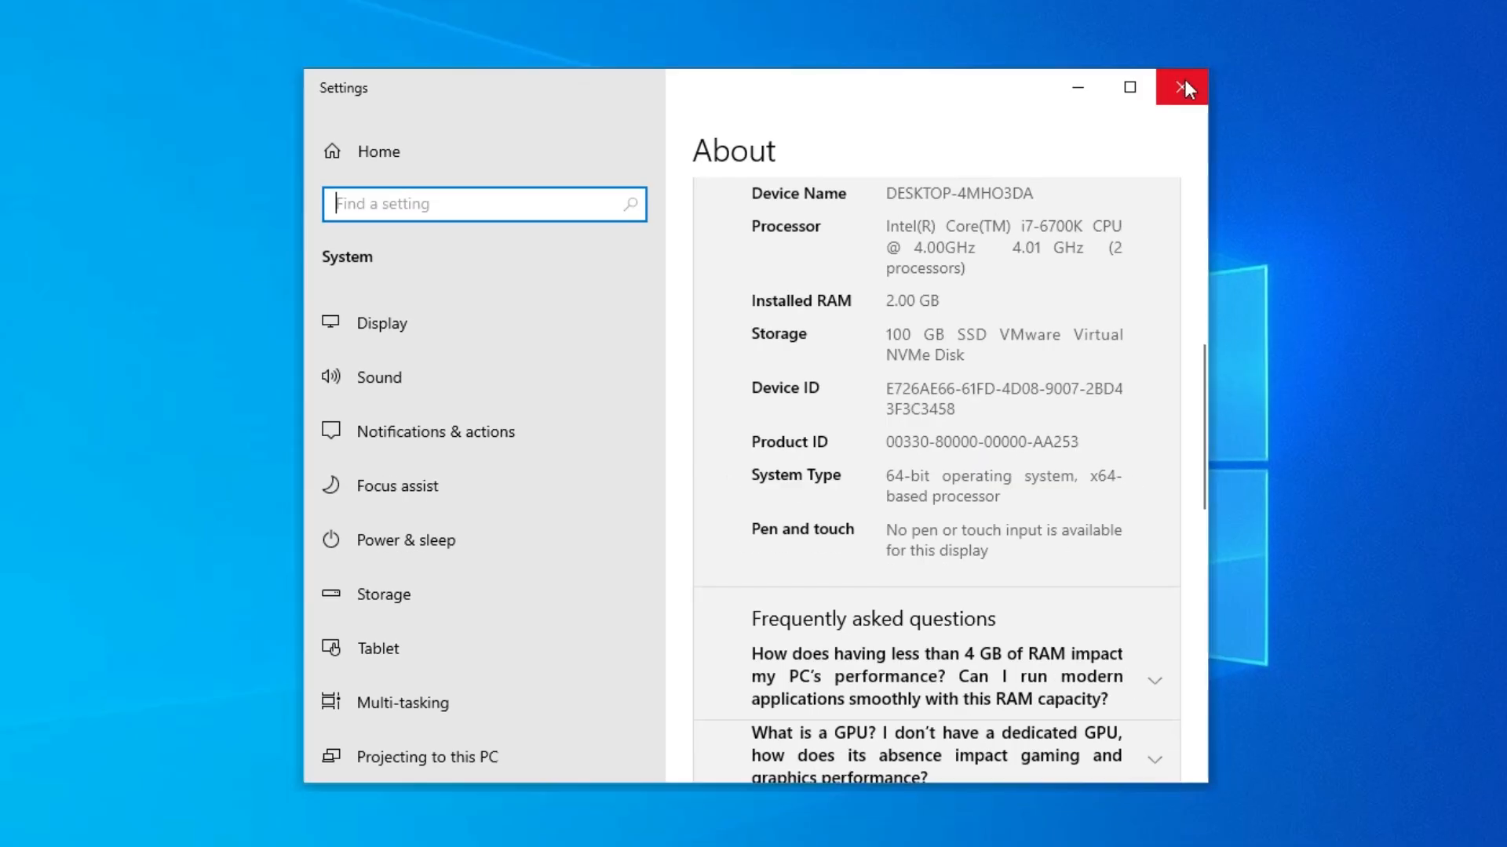
pyautogui.click(1286, 3)
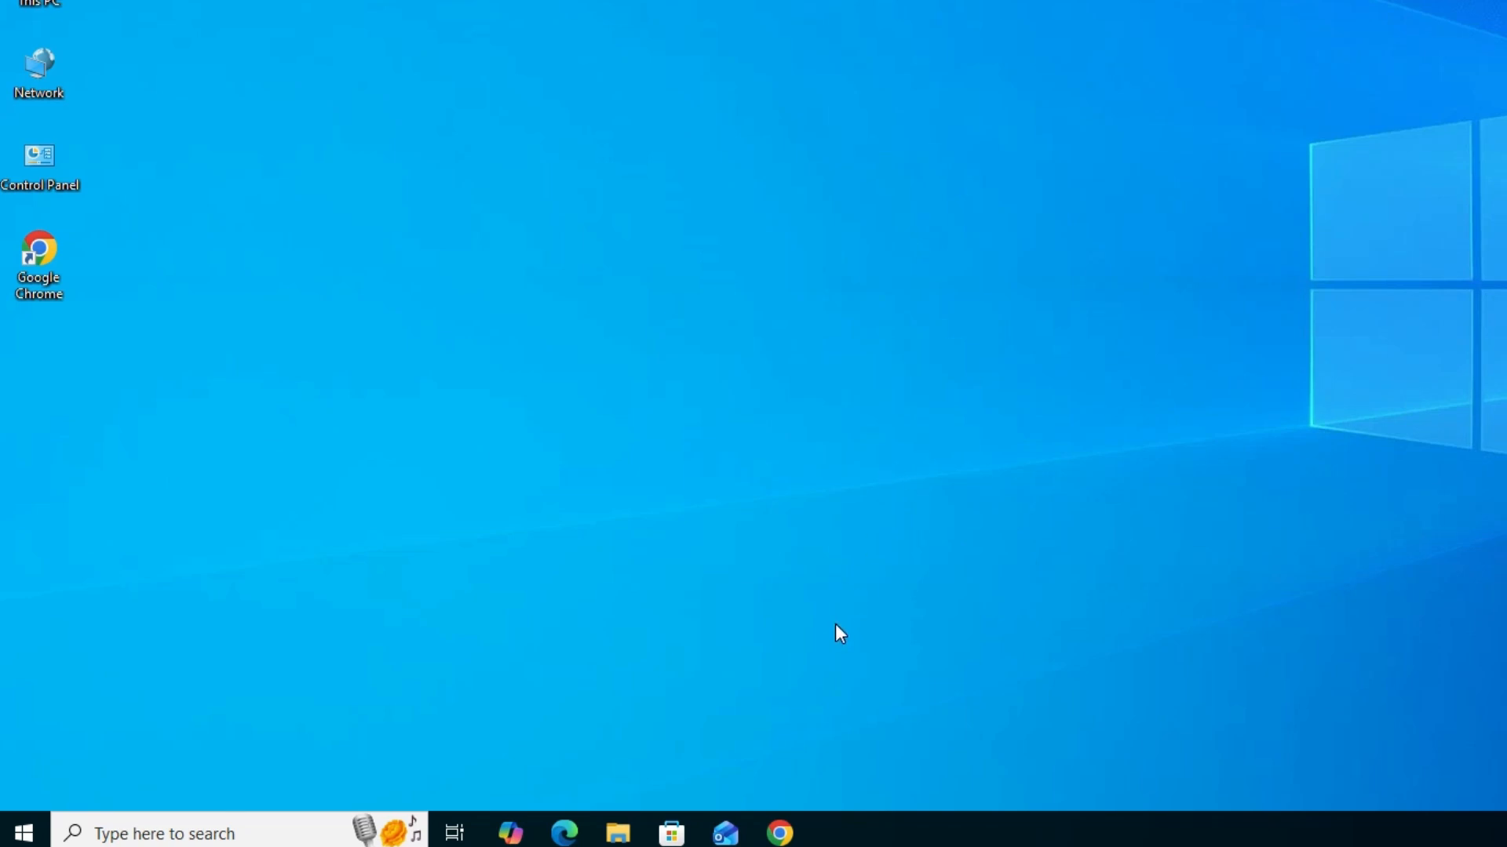
# Search Google in Chrome for "epson M205 printer driver" and open the Epson WorkForce M205 support page in a new tab.
pyautogui.click(796, 837)
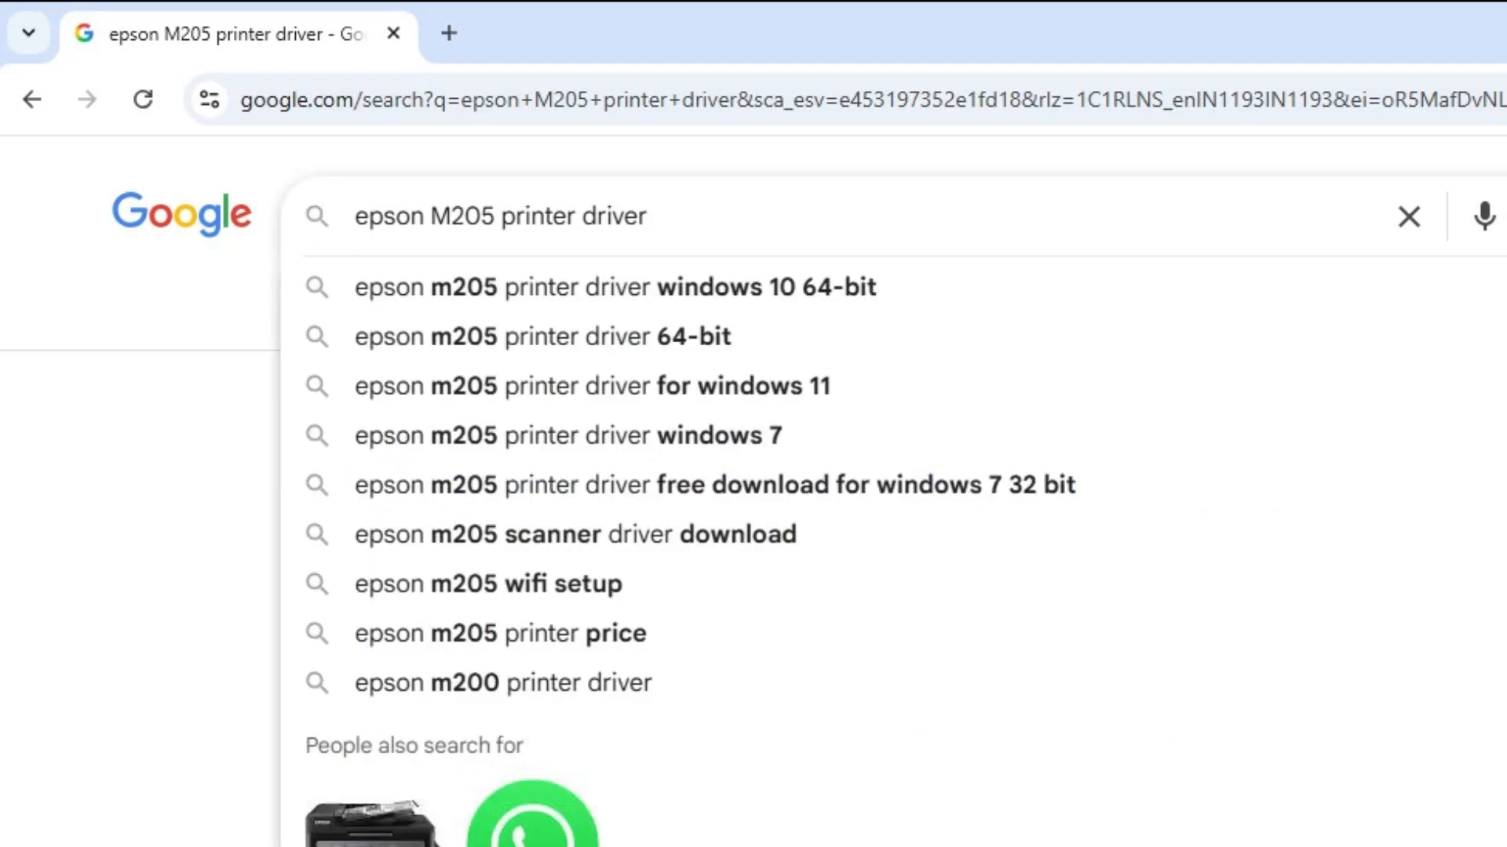
pyautogui.press('Return')
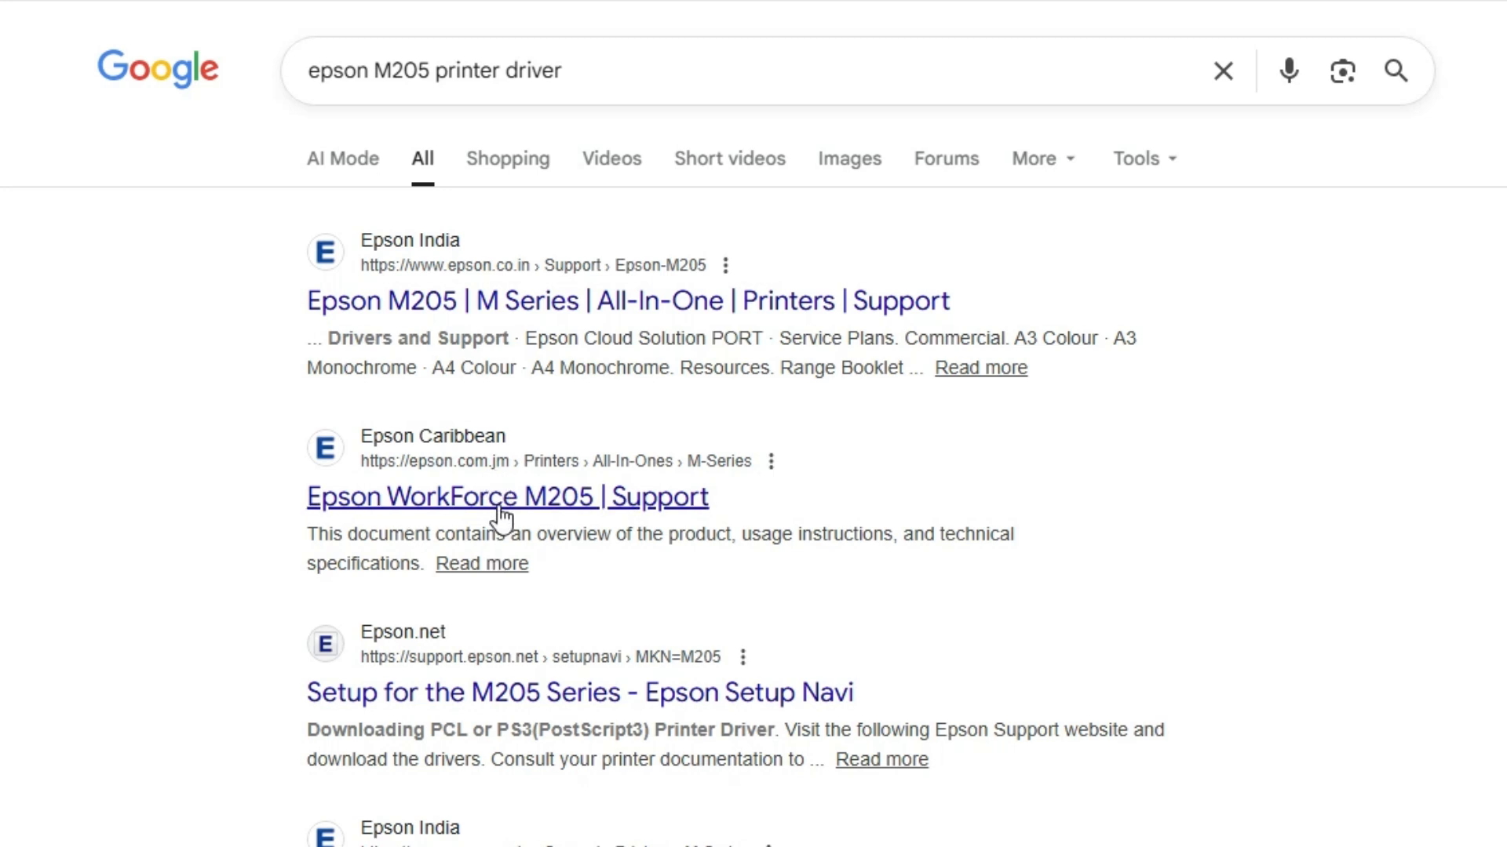
pyautogui.rightClick(494, 508)
pyautogui.click(592, 534)
pyautogui.hotkey('ctrl', 'Tab')
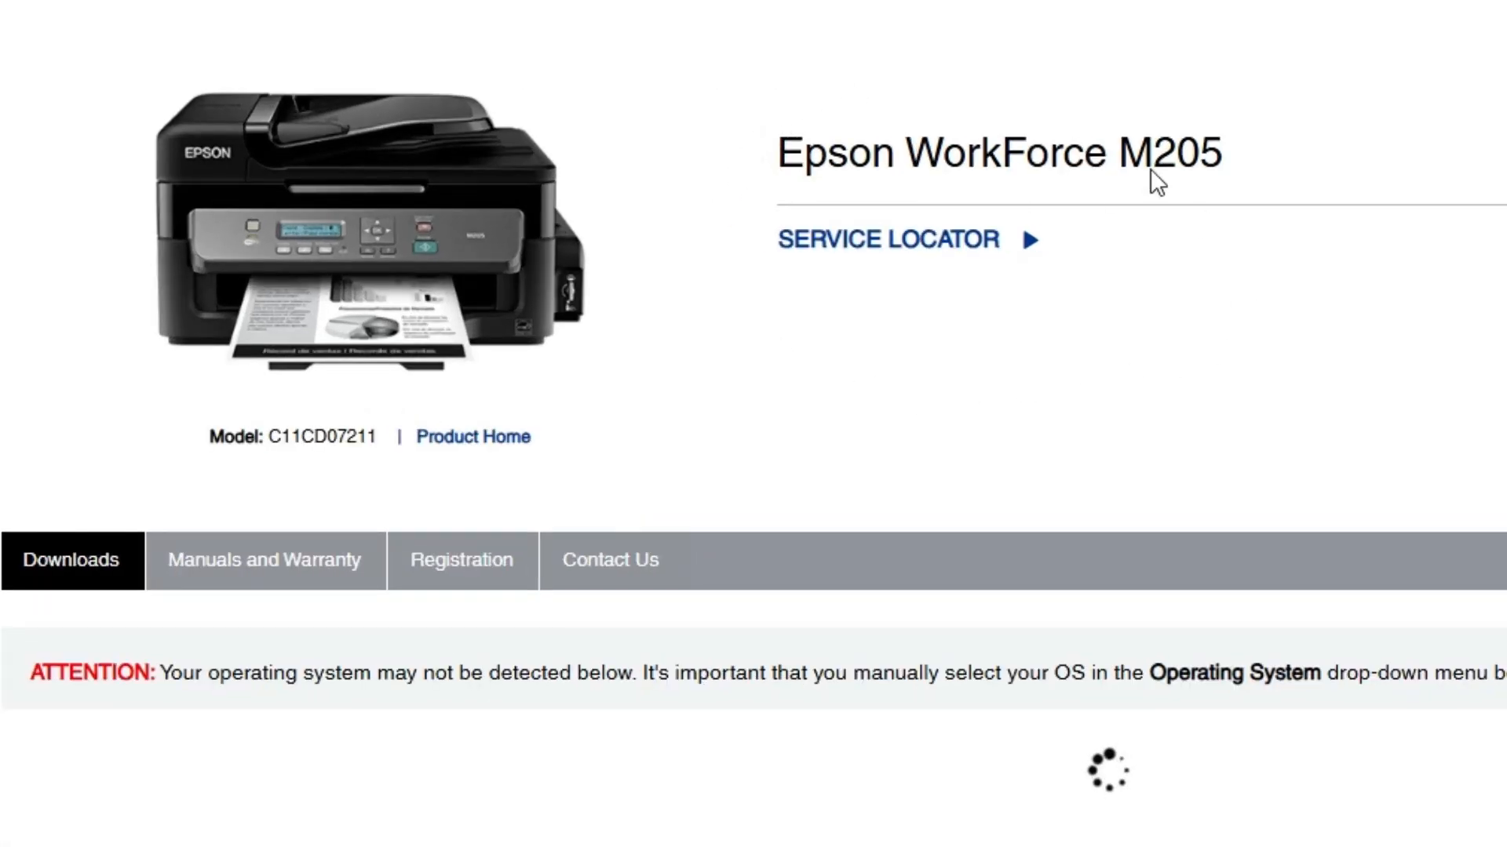
pyautogui.moveTo(775, 155); pyautogui.dragTo(1206, 176)
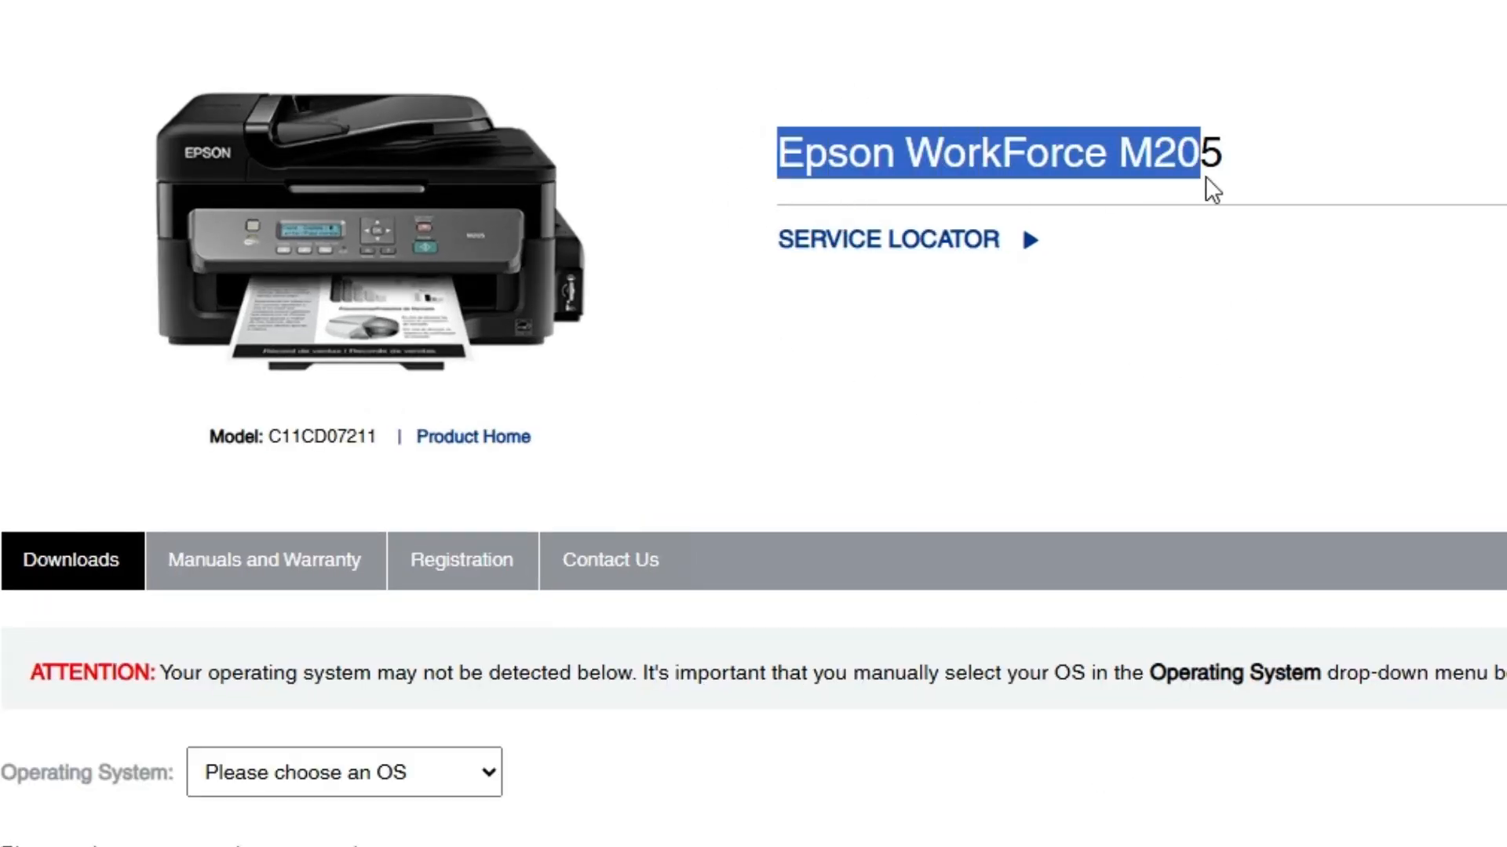
pyautogui.click(1207, 185)
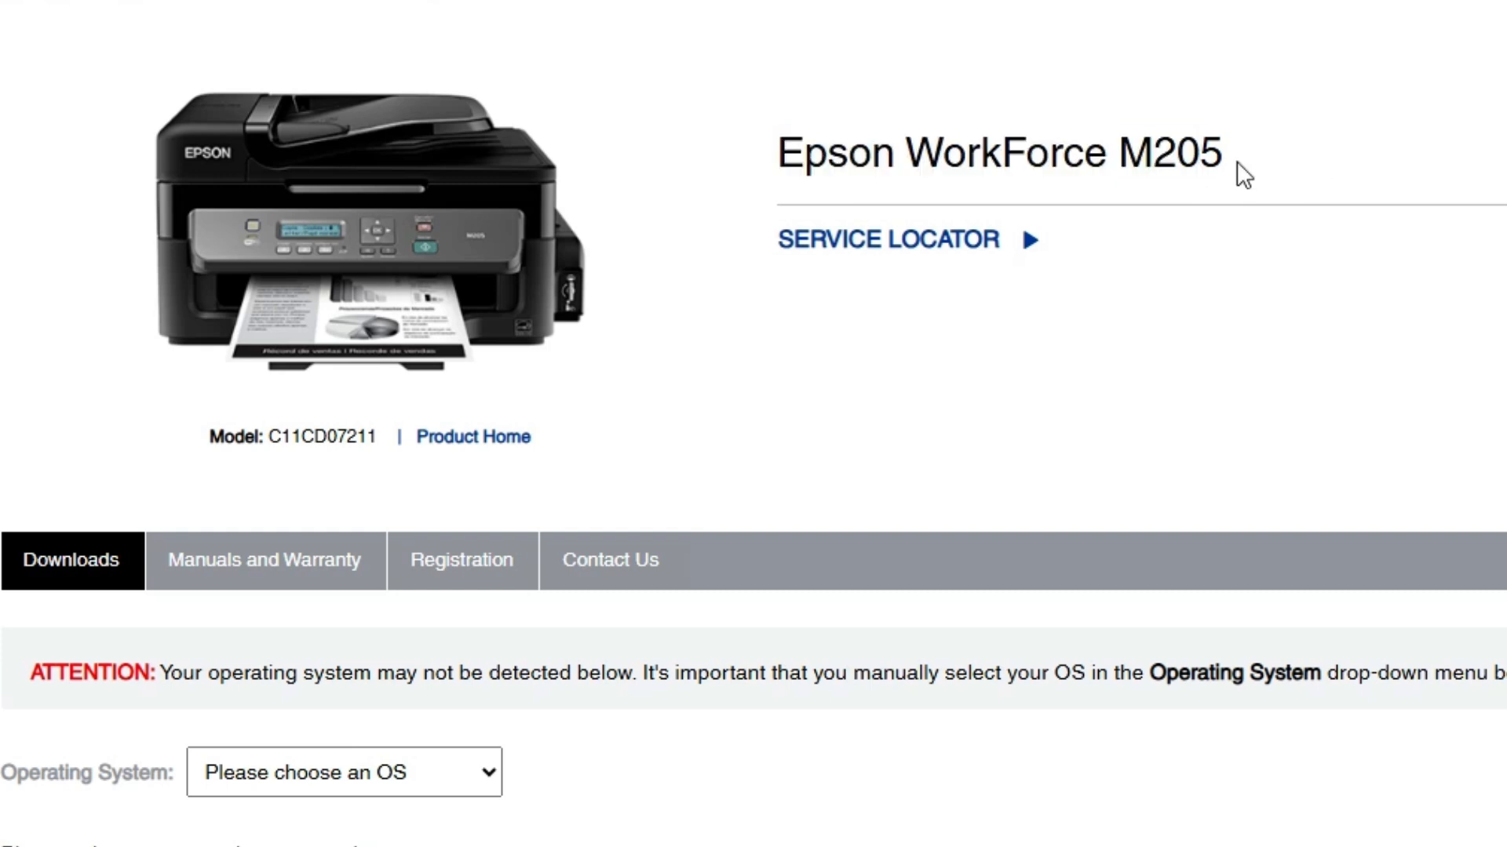
# Set the operating system for the M205 downloads to Windows 10 64-bit.
pyautogui.scroll(-1, 370, 363)
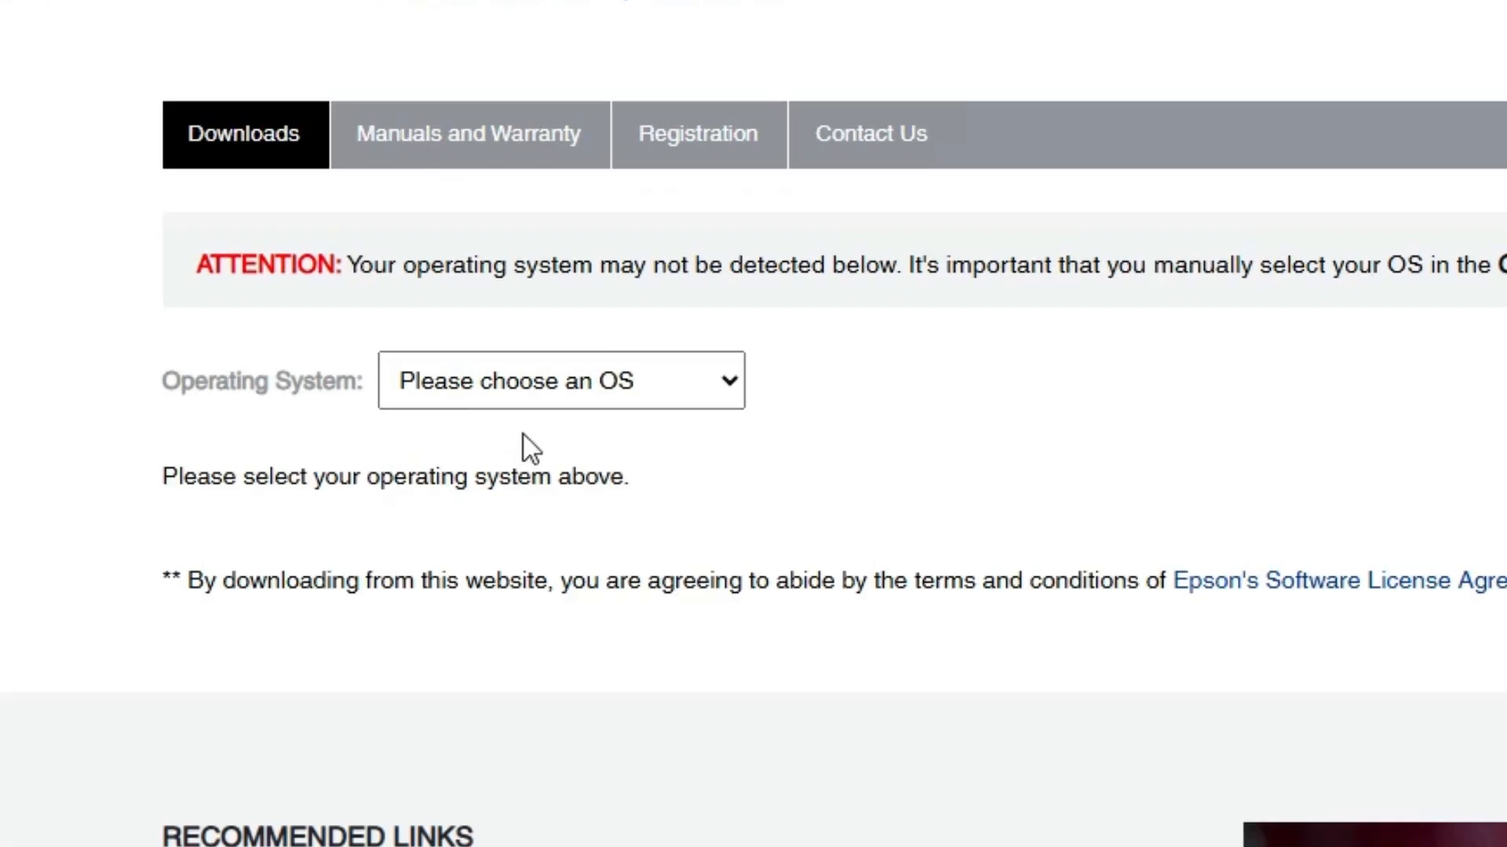
pyautogui.click(604, 374)
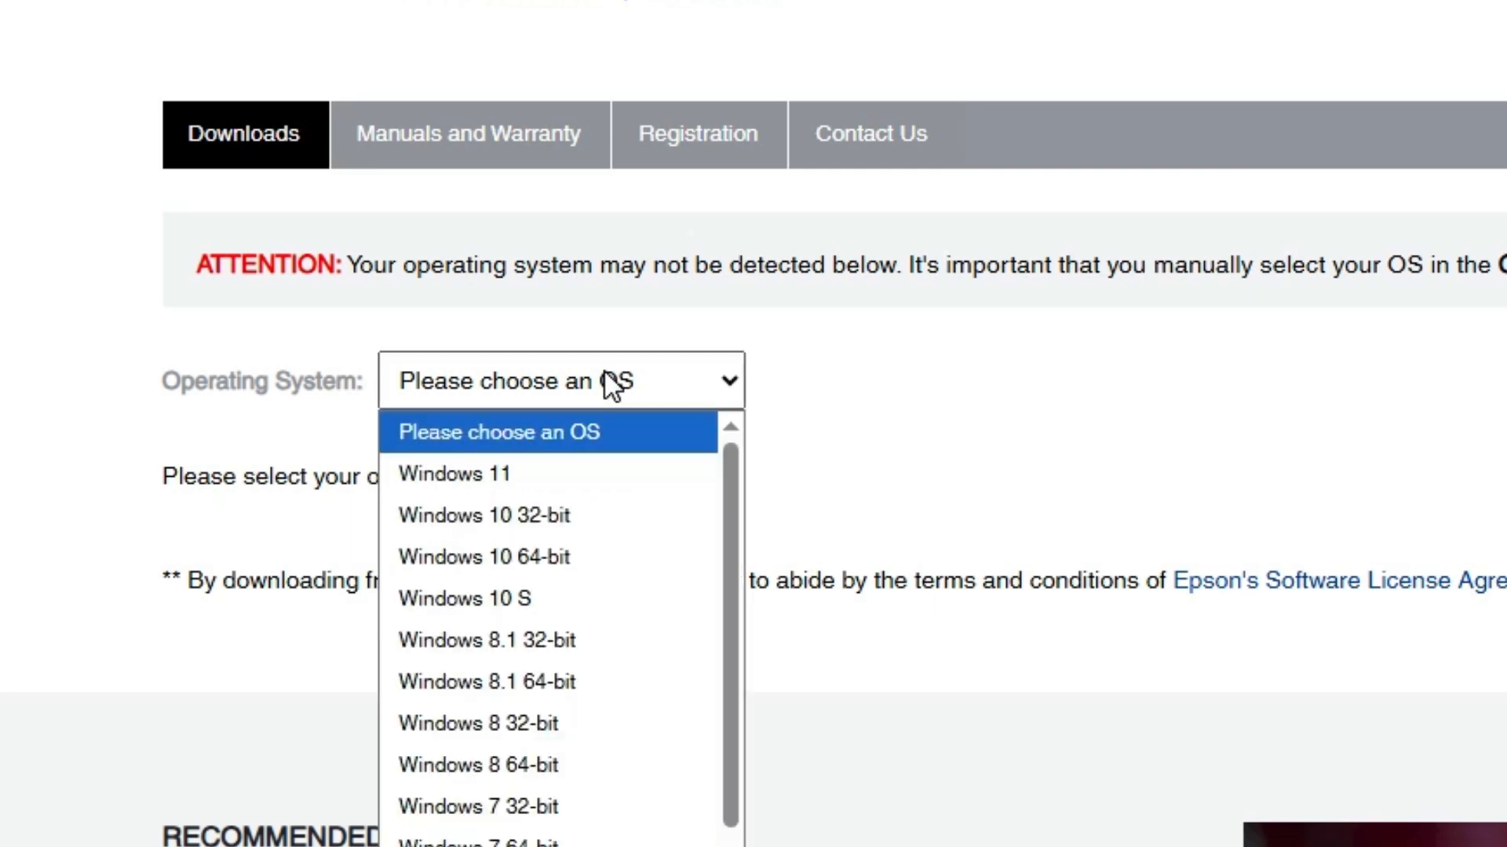
pyautogui.click(628, 565)
pyautogui.click(809, 392)
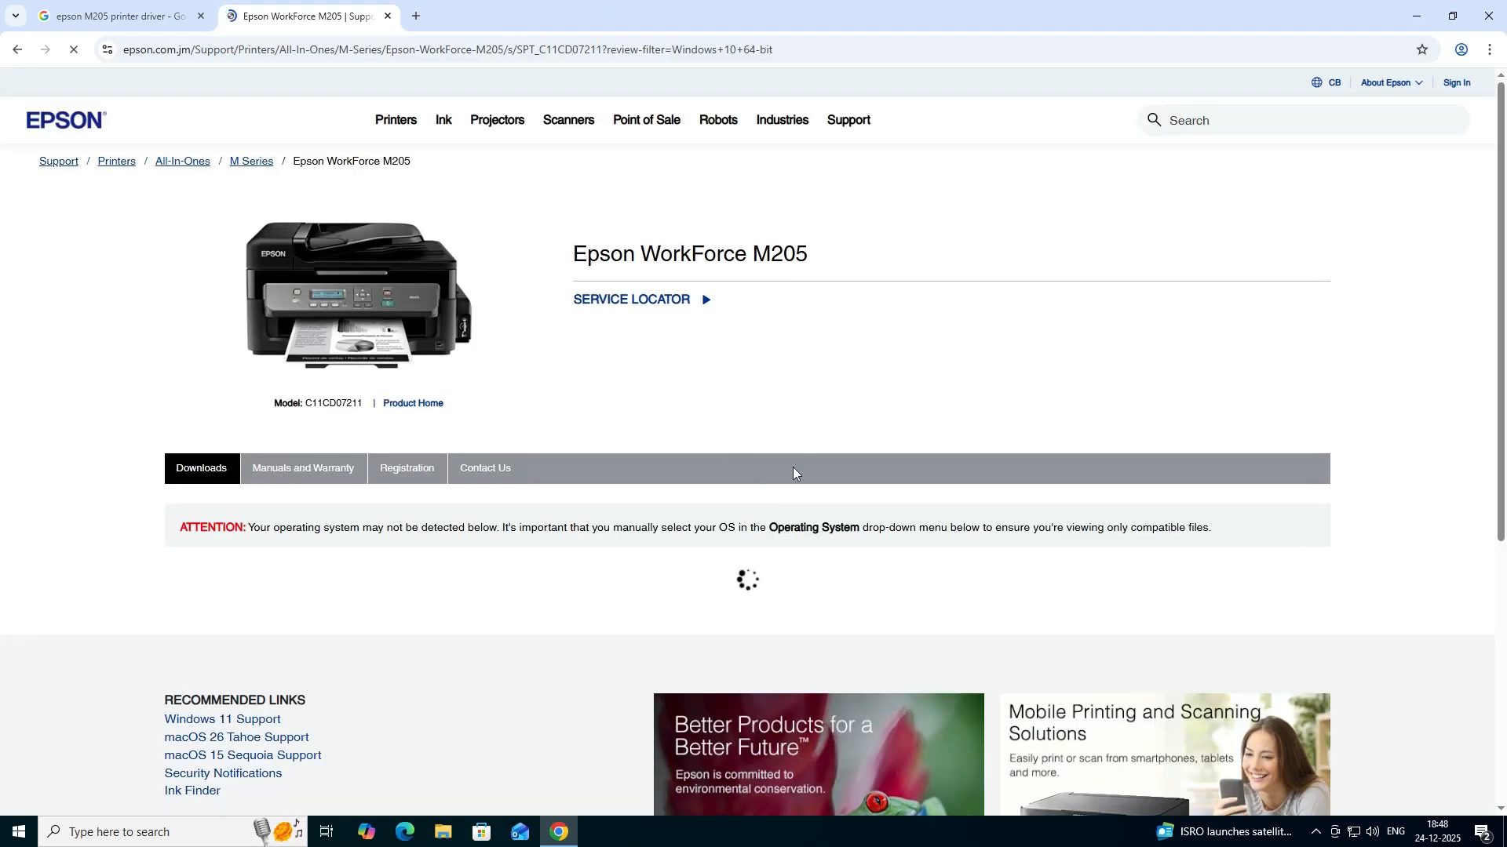
# Expand the Drivers section and download the scanner driver M200_M205_EScan_3794_LA.exe.
pyautogui.scroll(-2, 616, 468)
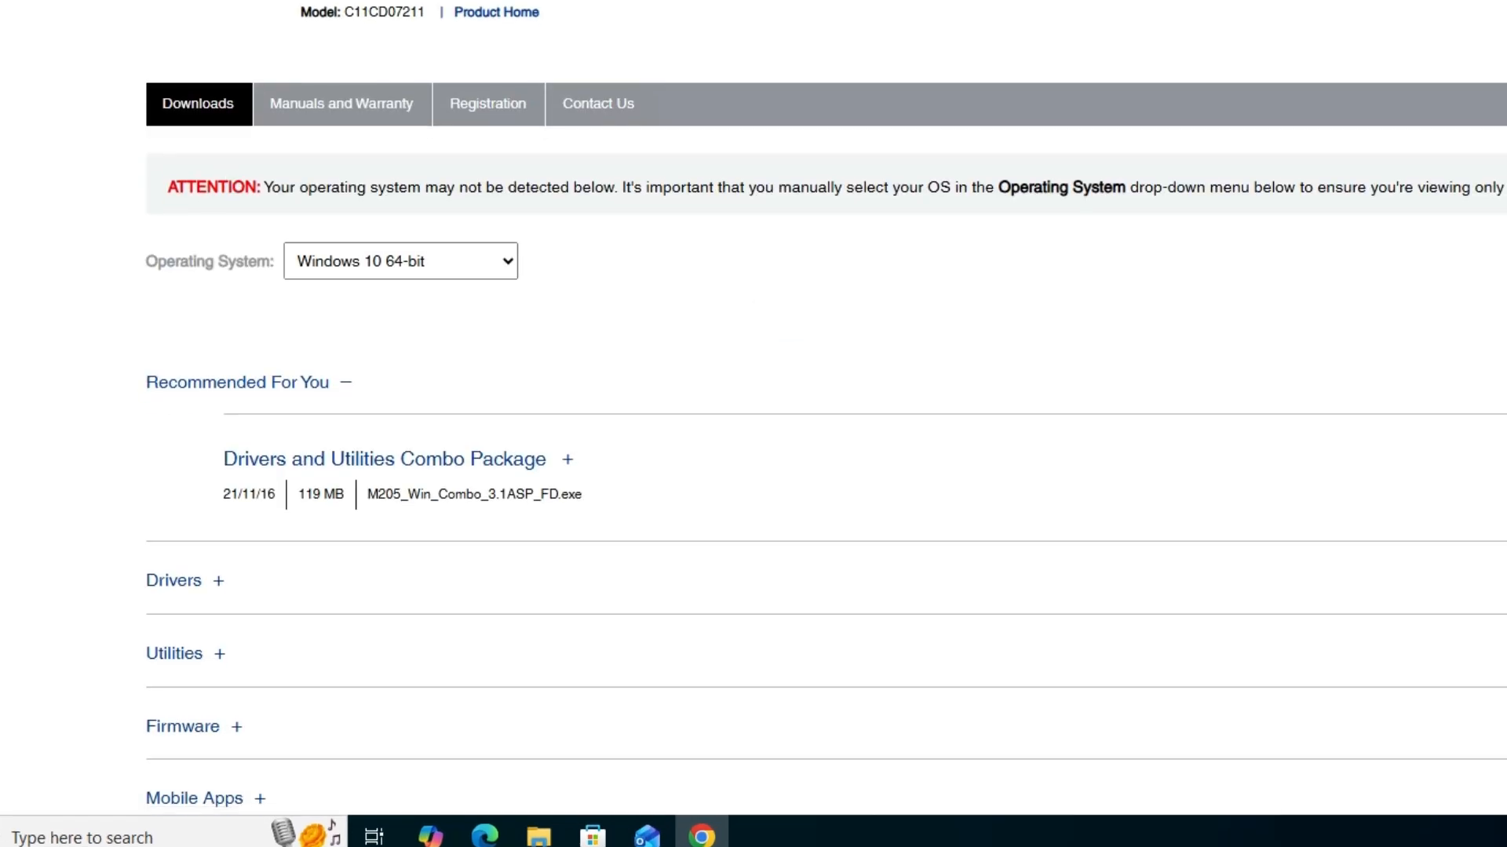
pyautogui.scroll(-5, 592, 256)
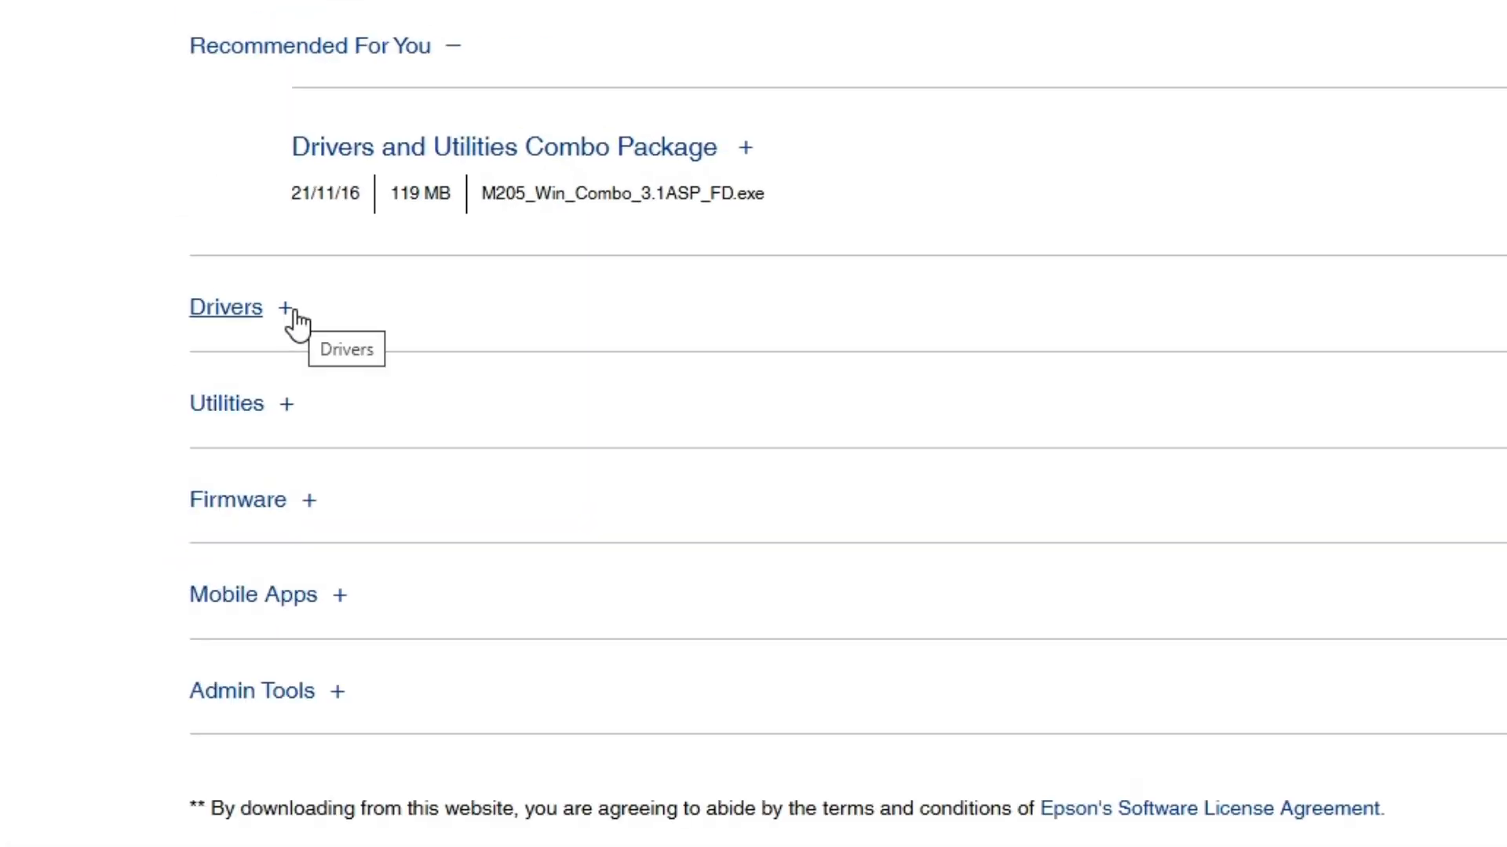
pyautogui.click(296, 320)
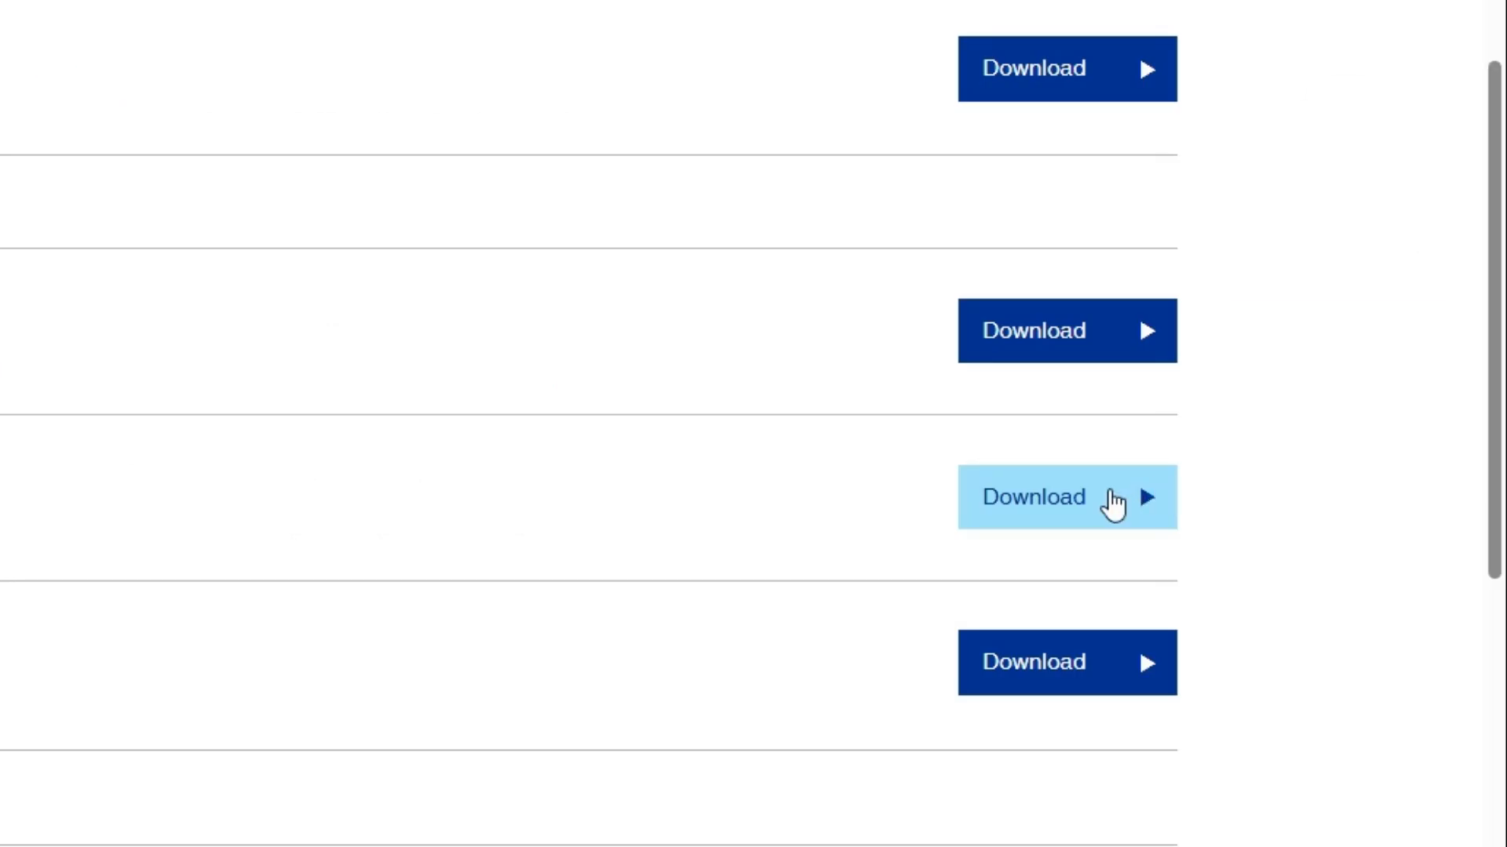
pyautogui.click(1113, 502)
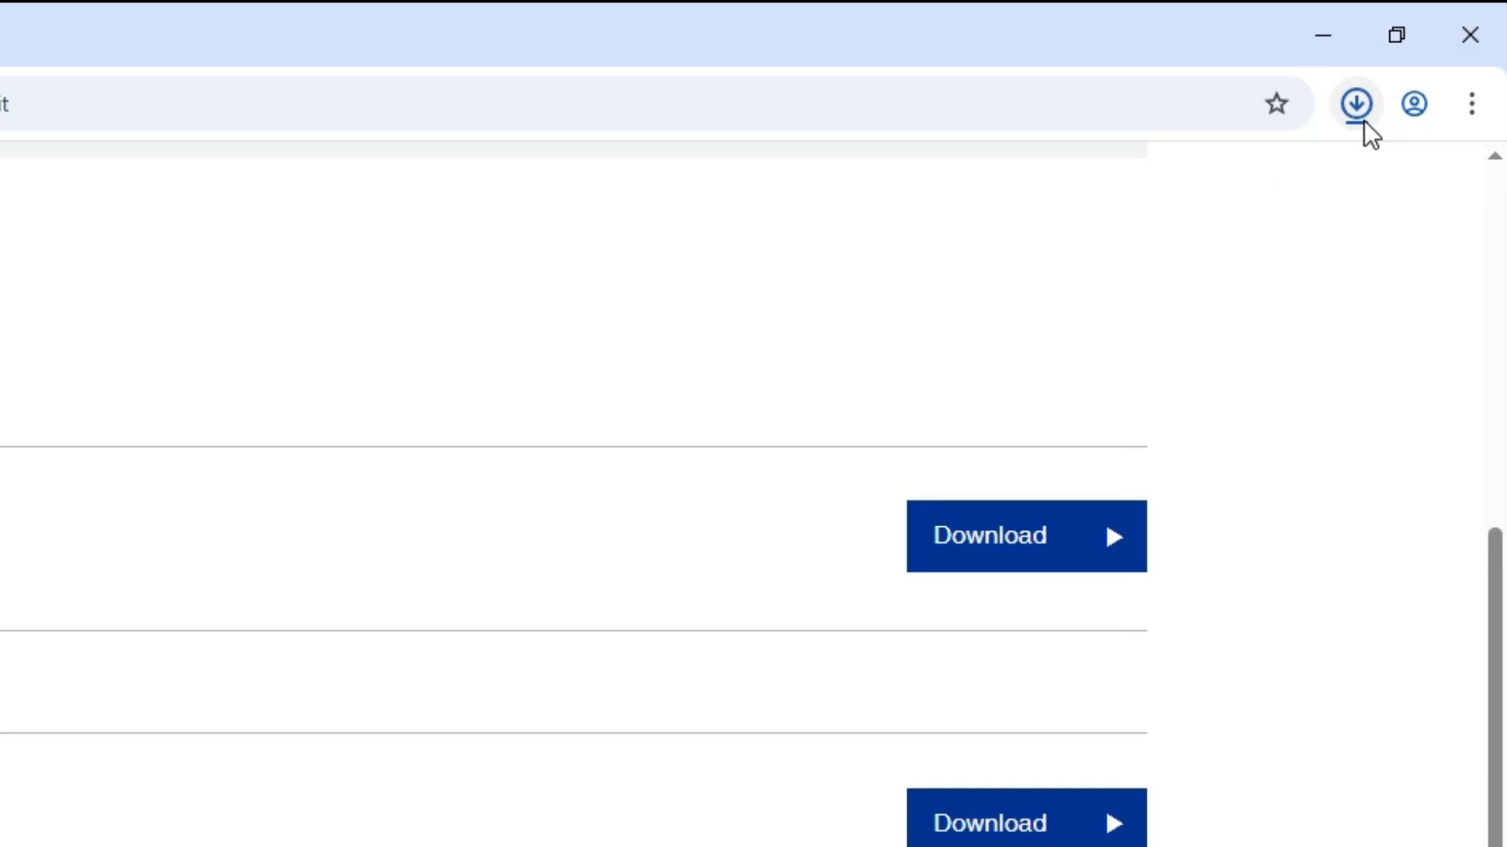
# Show the downloaded scanner driver in its folder, move it to the desktop and close the folder.
pyautogui.click(1357, 106)
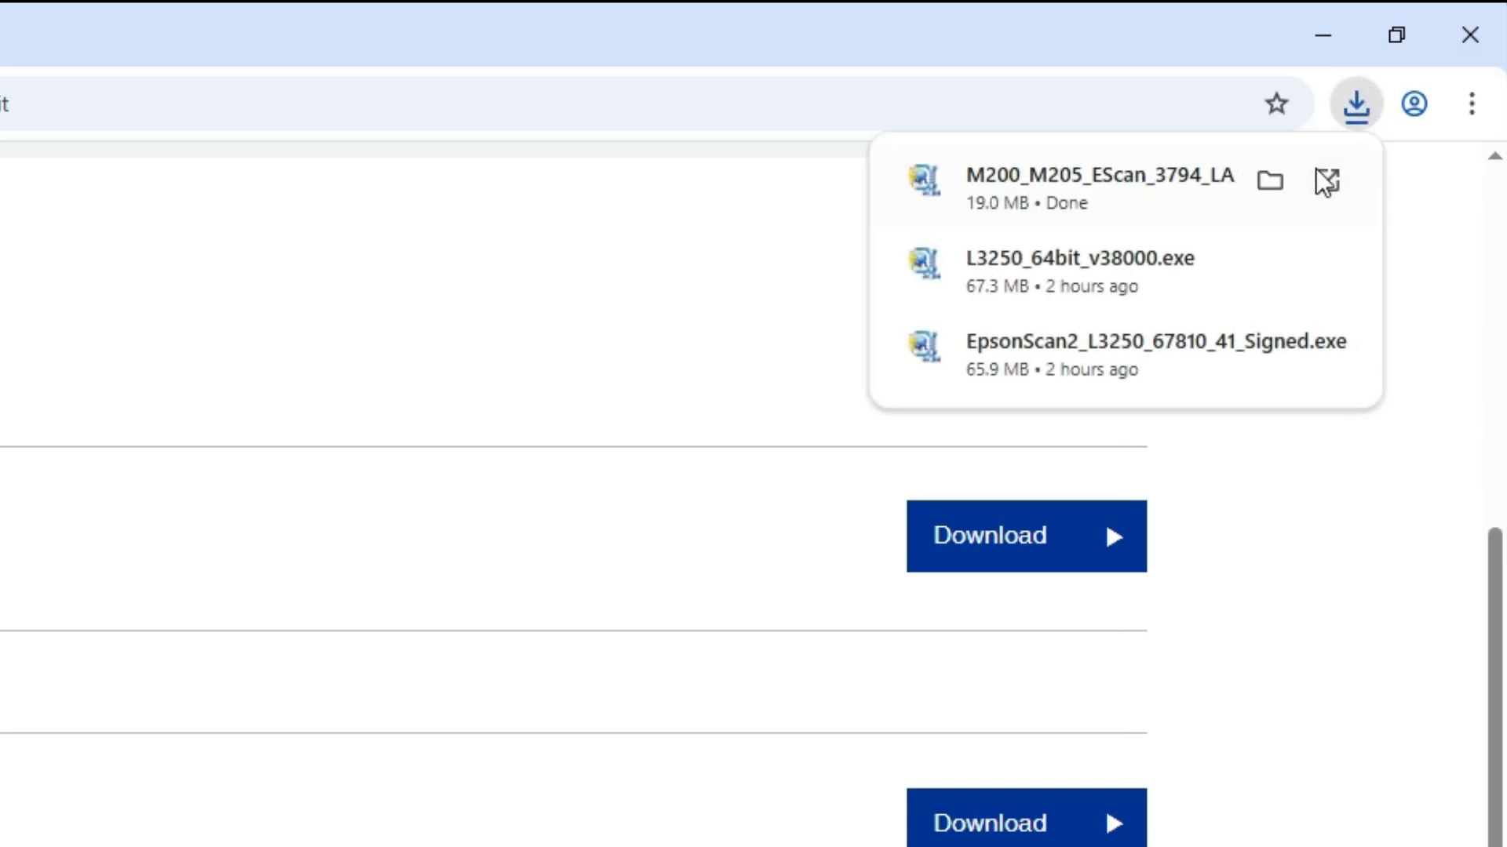
pyautogui.click(1285, 185)
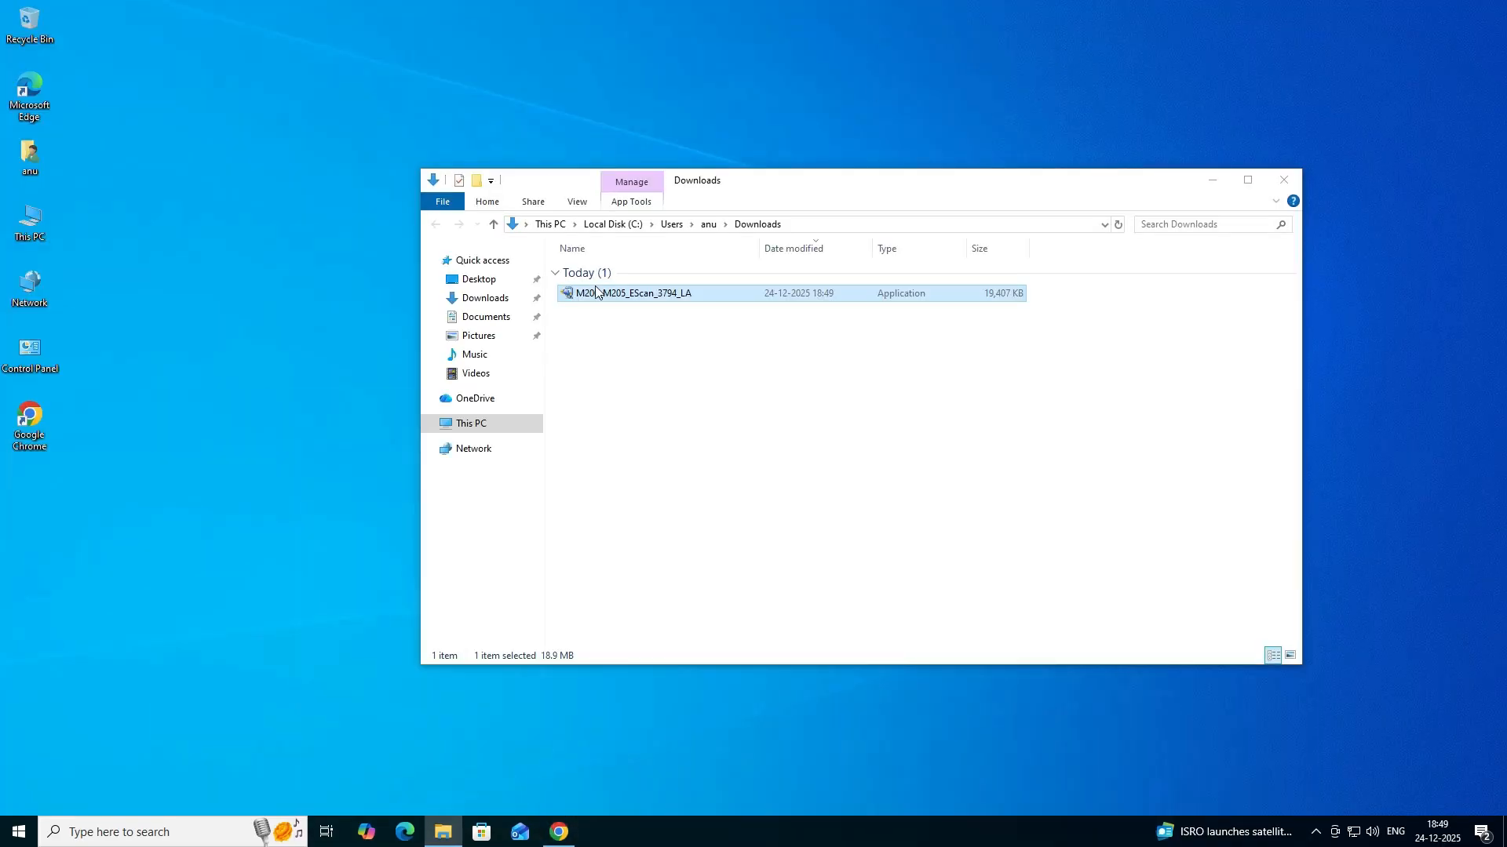
pyautogui.moveTo(597, 293); pyautogui.dragTo(197, 455)
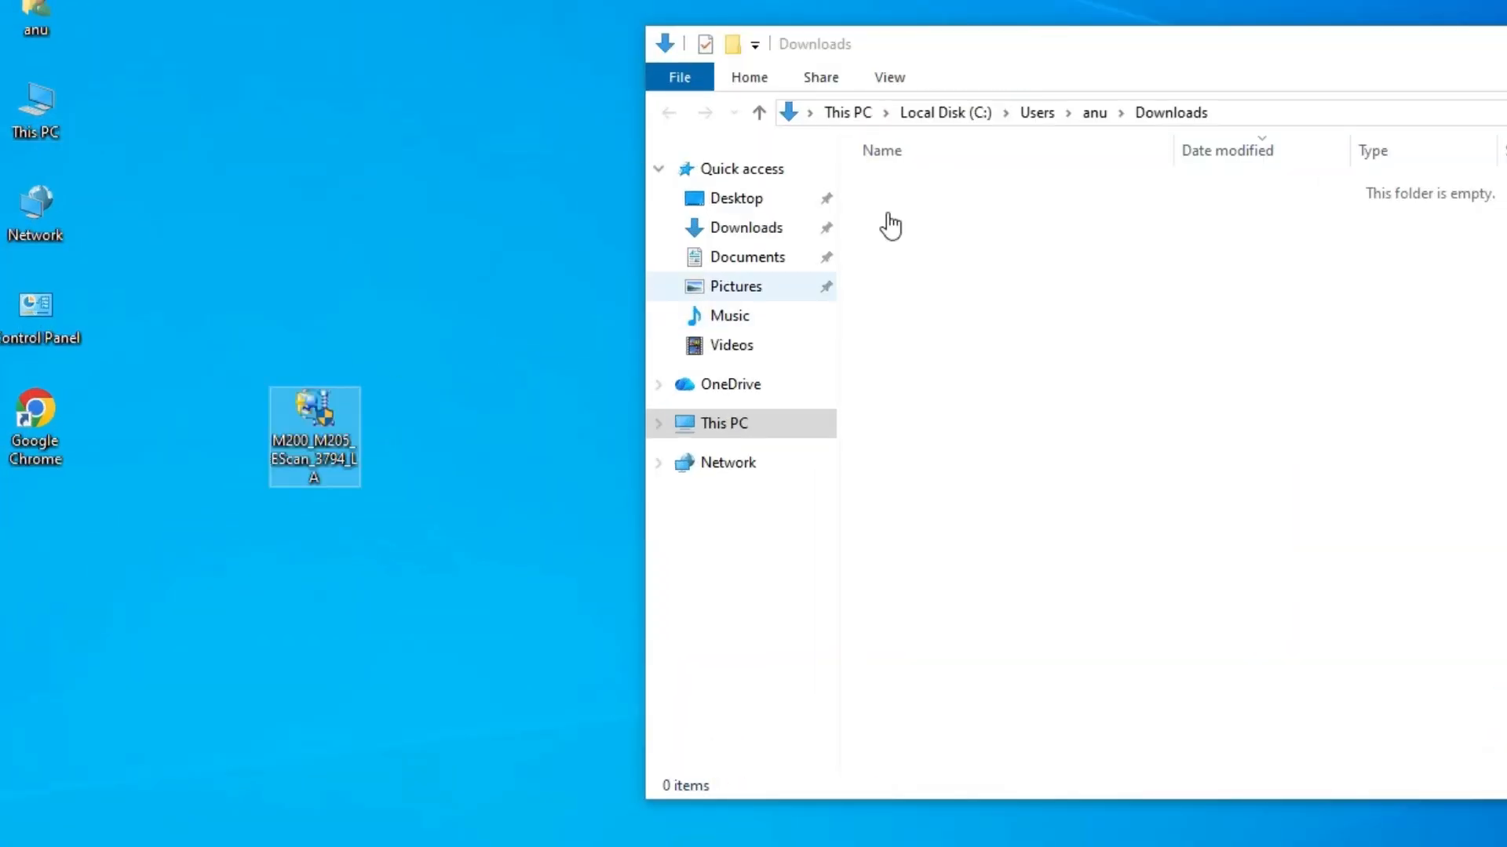
pyautogui.click(1287, 185)
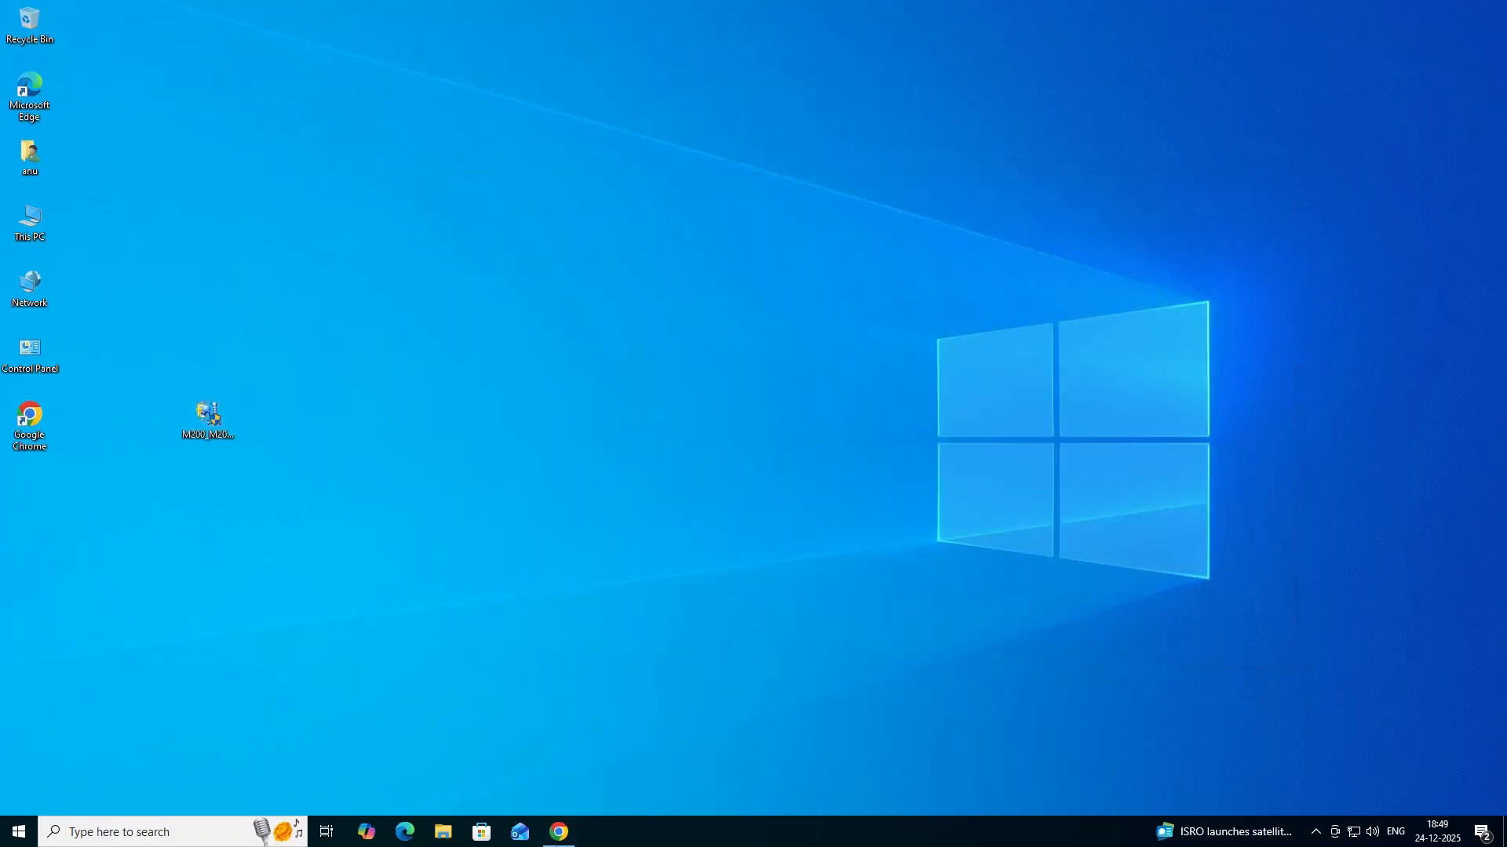
# Return to Chrome, download the 64-bit printer driver M205_X64_160_LA.exe and move it from the Downloads folder to the desktop.
pyautogui.click(558, 832)
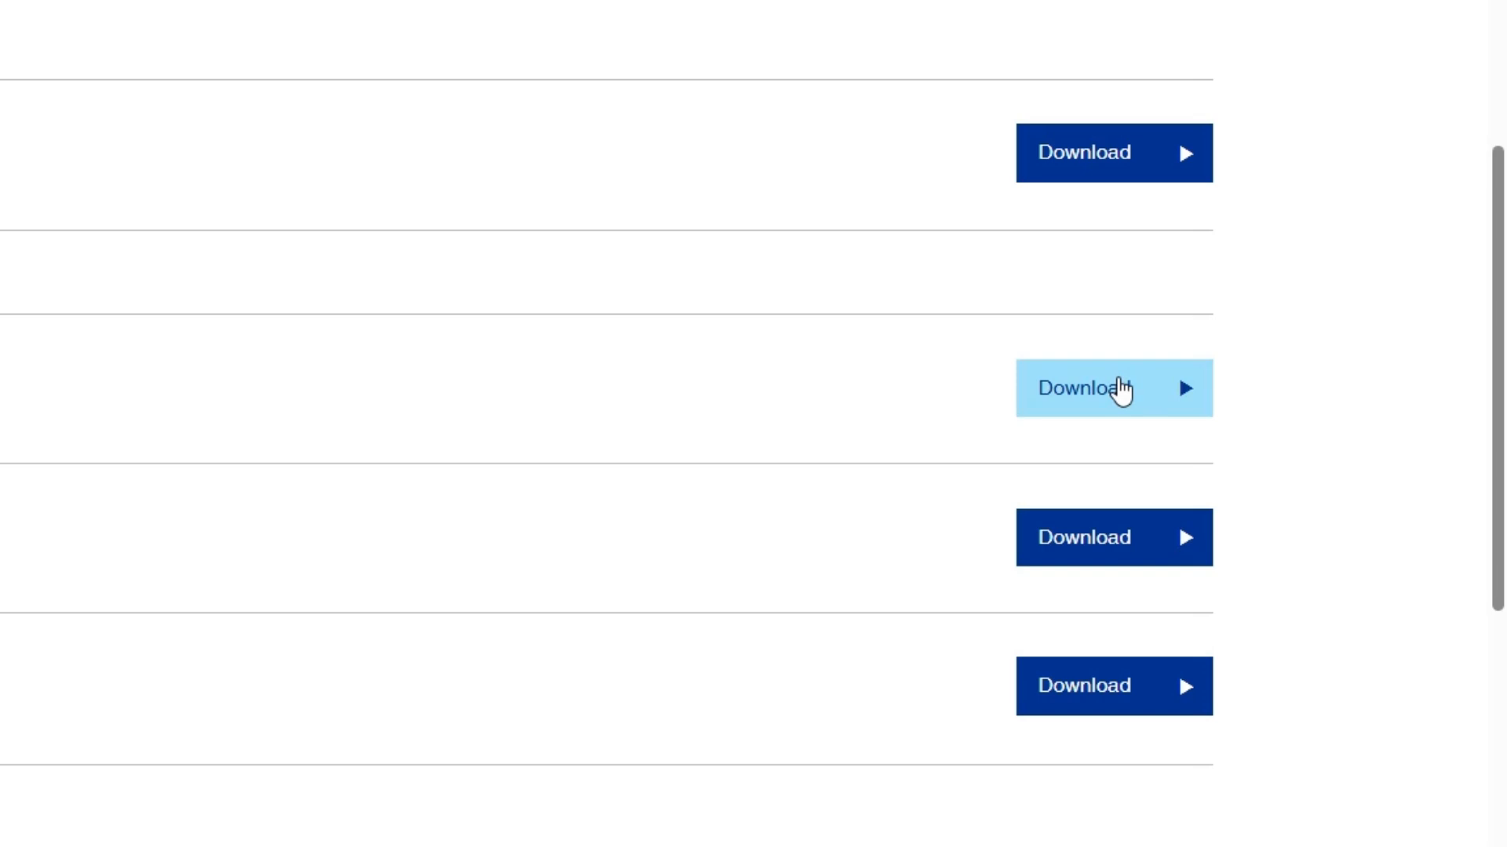
pyautogui.click(1120, 390)
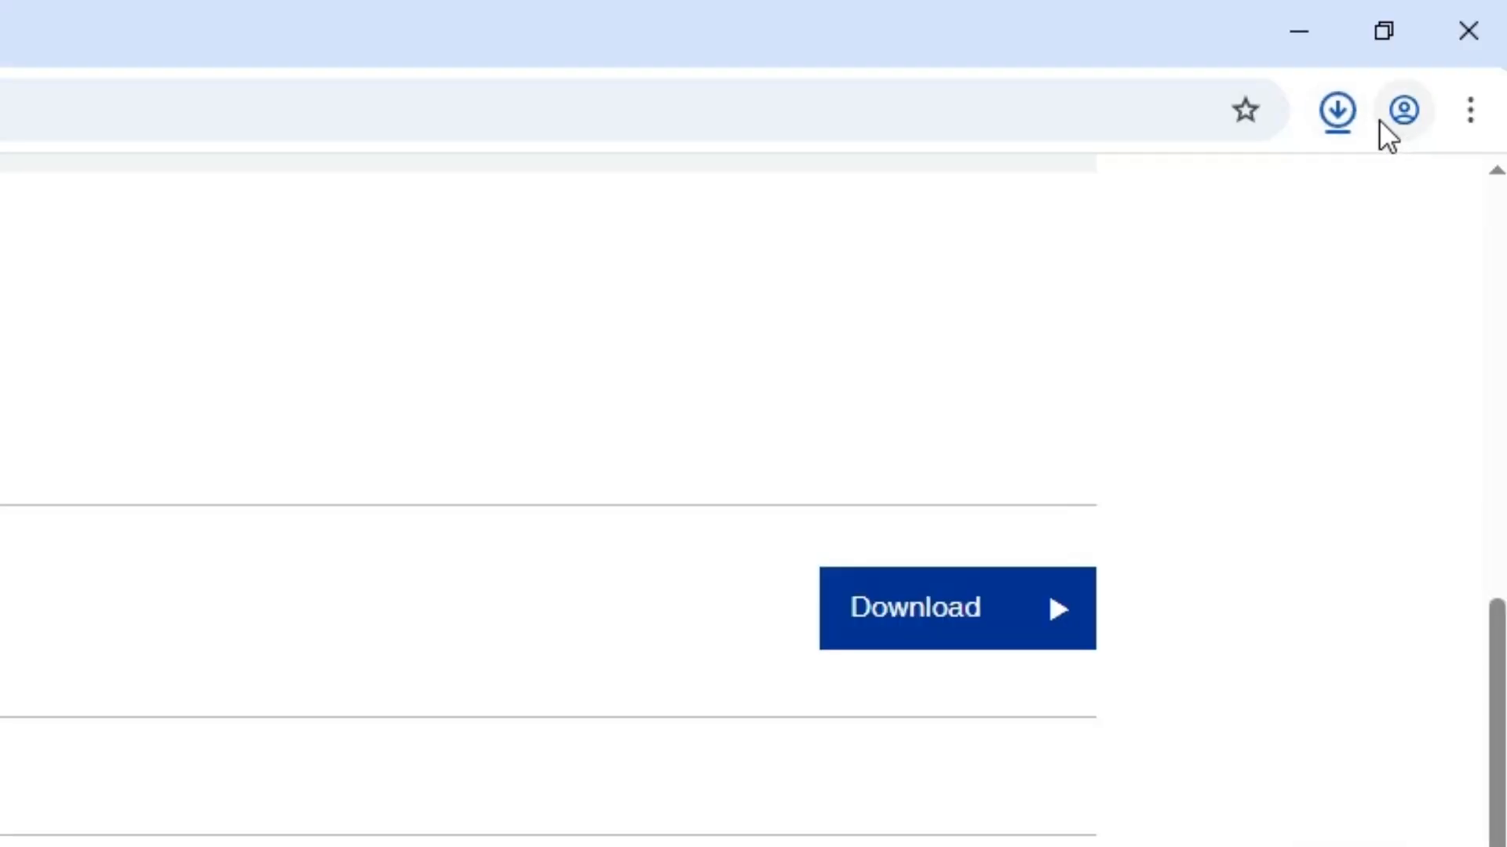
pyautogui.click(1343, 114)
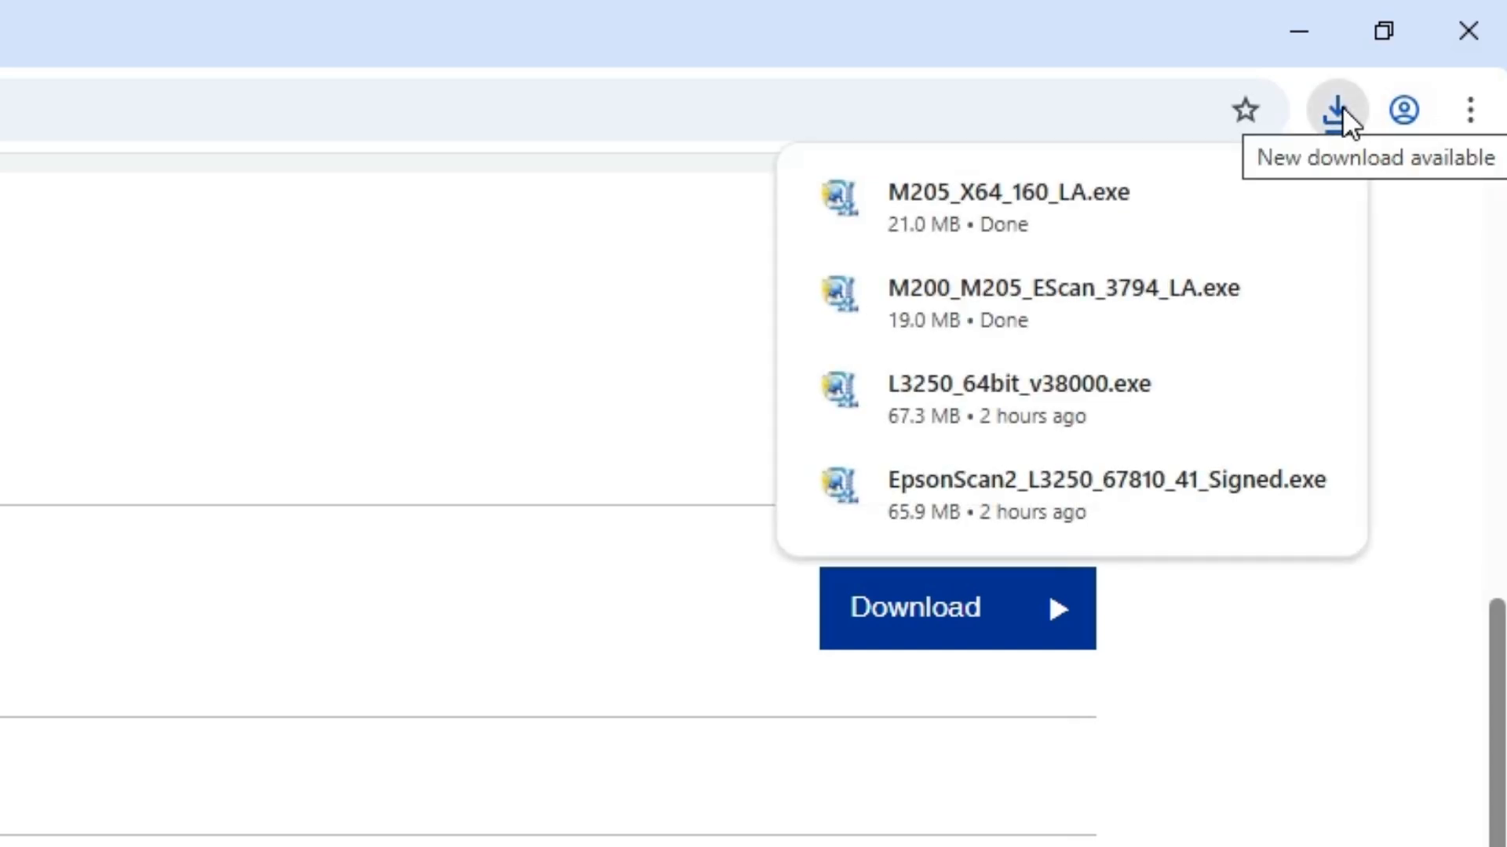
pyautogui.click(1239, 199)
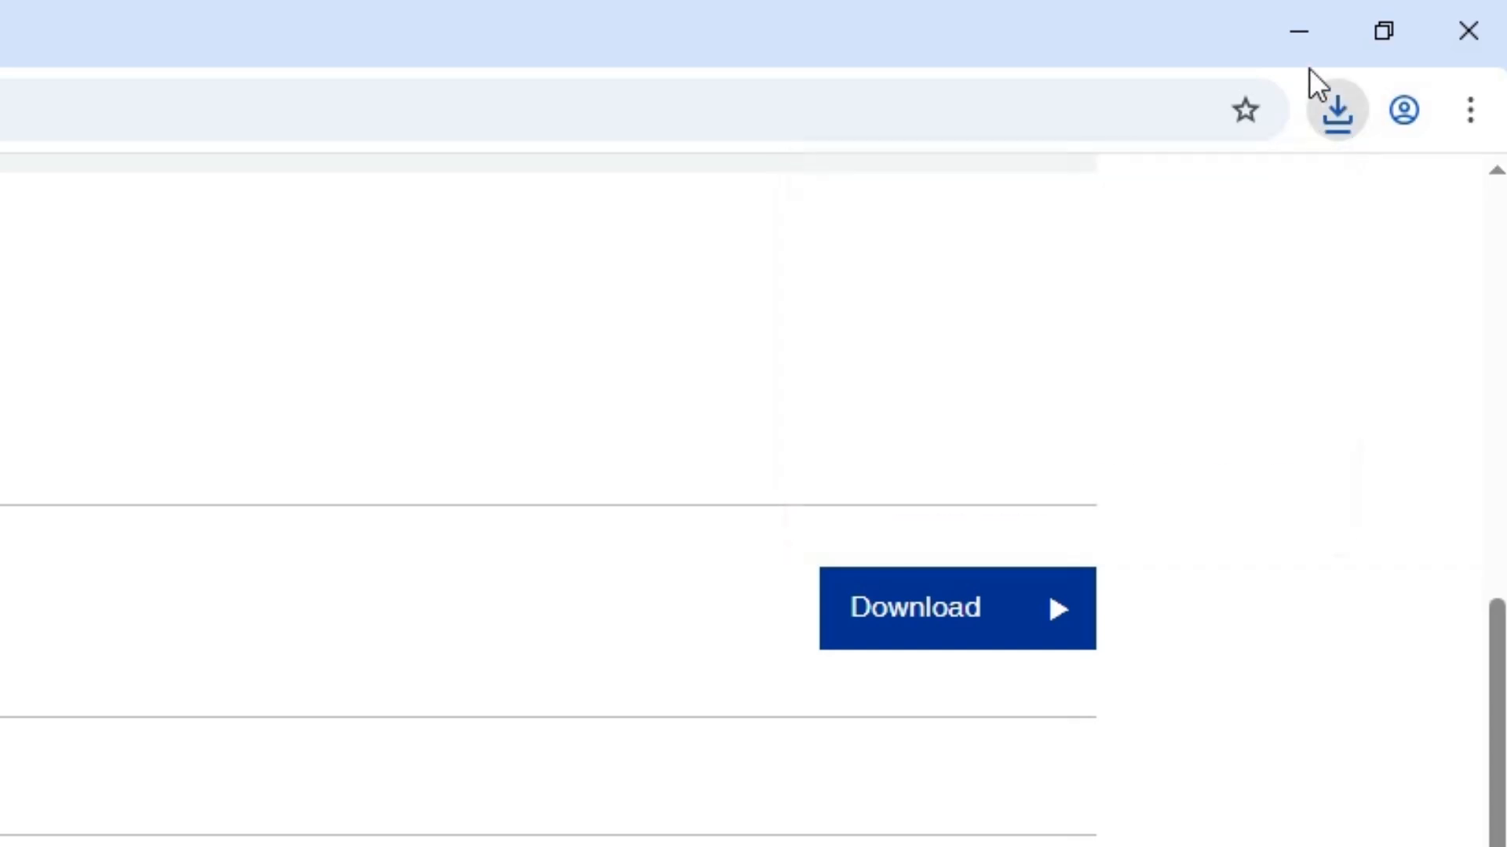
pyautogui.click(1303, 35)
pyautogui.moveTo(873, 200); pyautogui.dragTo(302, 576)
pyautogui.click(1280, 182)
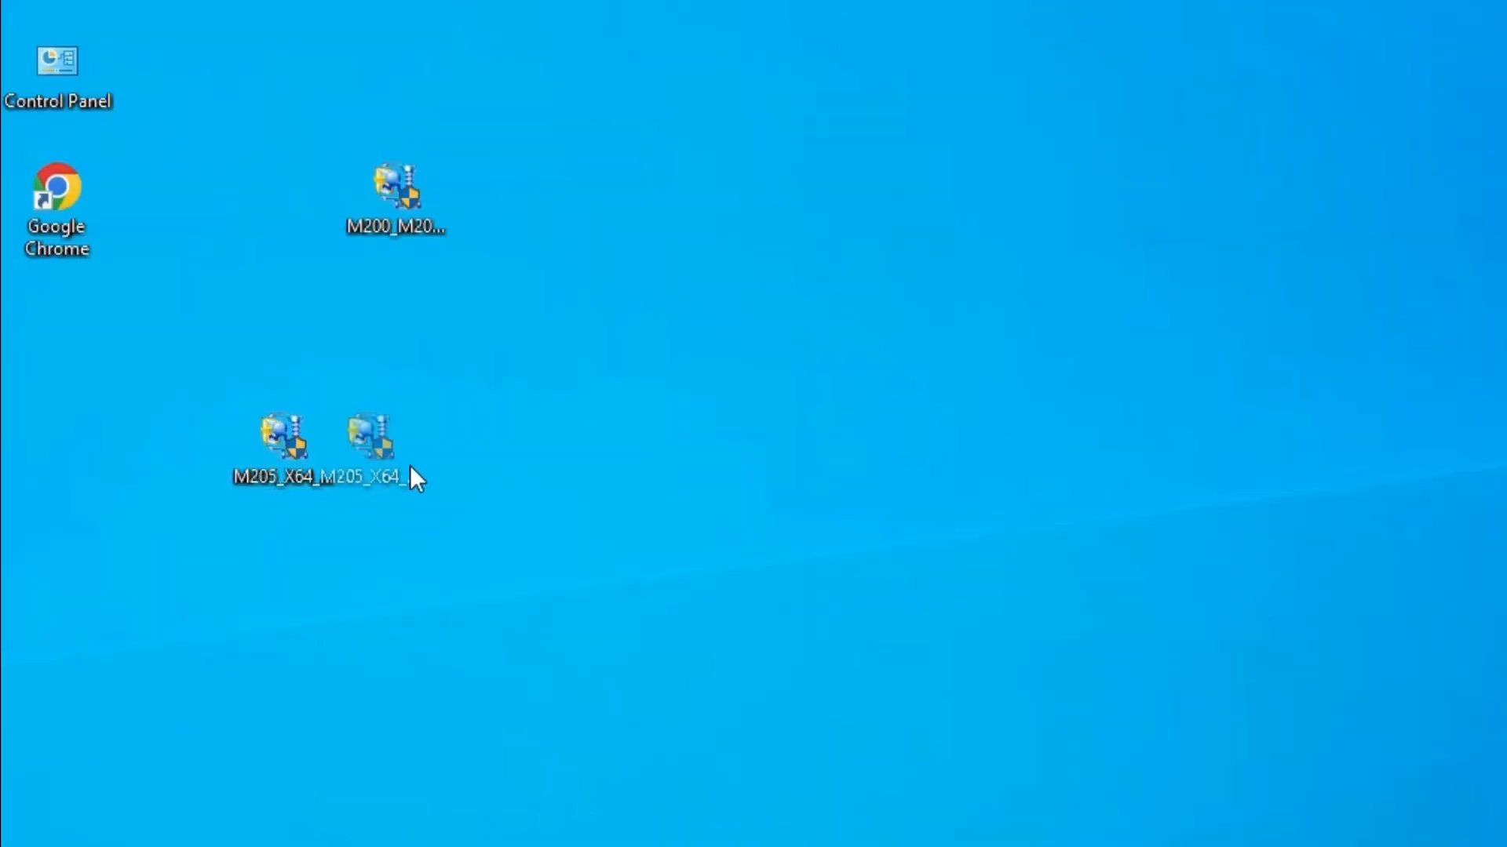
# Place the M205_X64_160_LA installer directly below the M200_M205_EScan_3794_LA installer on the desktop.
pyautogui.moveTo(416, 477); pyautogui.dragTo(441, 353)
pyautogui.moveTo(540, 111); pyautogui.dragTo(347, 214)
pyautogui.click(614, 454)
pyautogui.moveTo(628, 463); pyautogui.dragTo(317, 313)
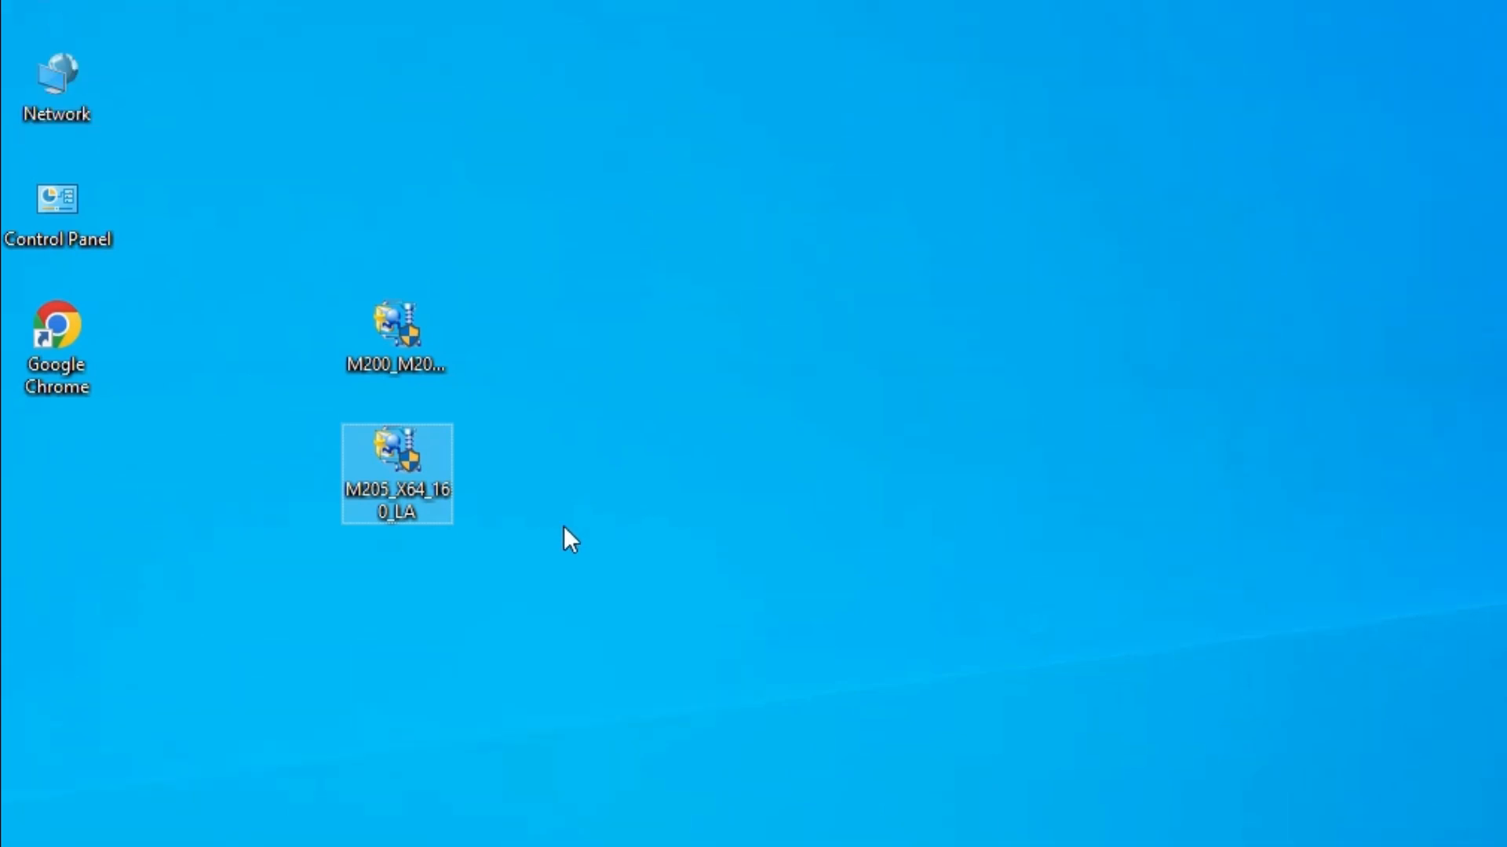
# Extract the M205_X64_160_LA installer with WinRAR into its own desktop folder and place that folder below the installers.
pyautogui.rightClick(416, 483)
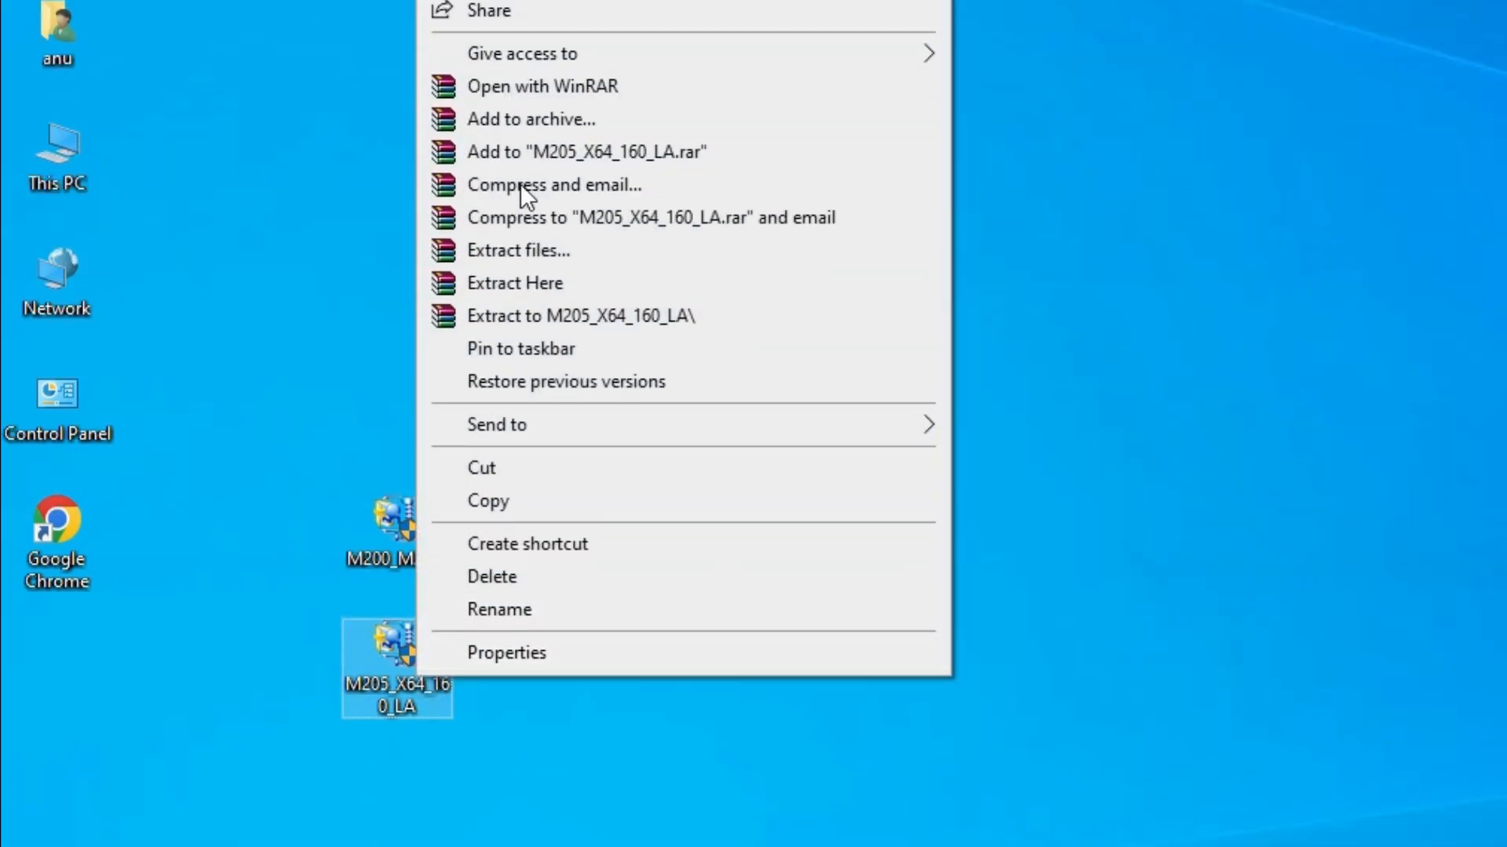
pyautogui.click(475, 252)
pyautogui.click(870, 775)
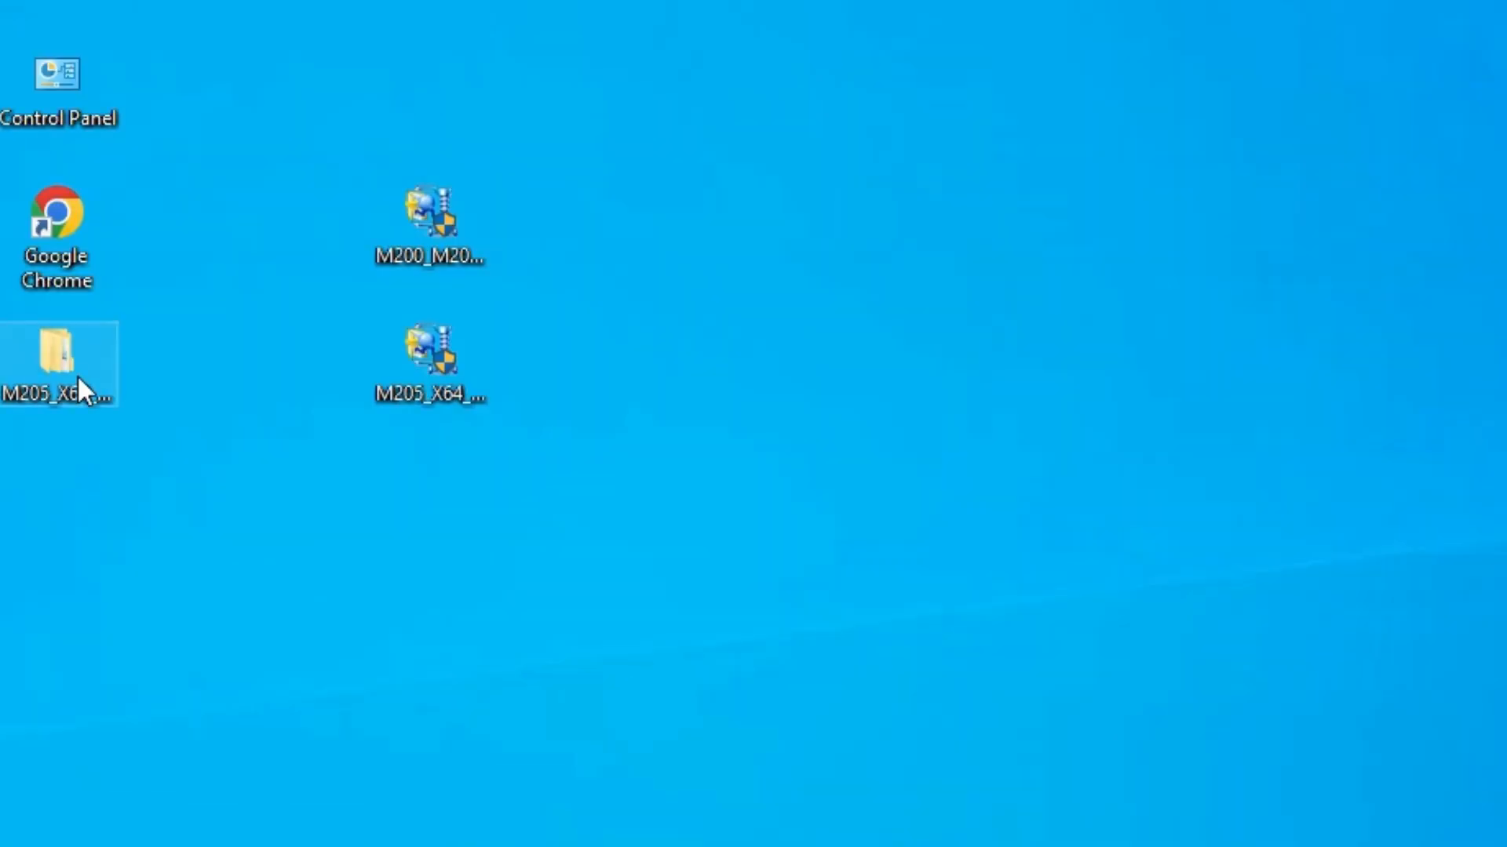
pyautogui.moveTo(79, 379); pyautogui.dragTo(412, 522)
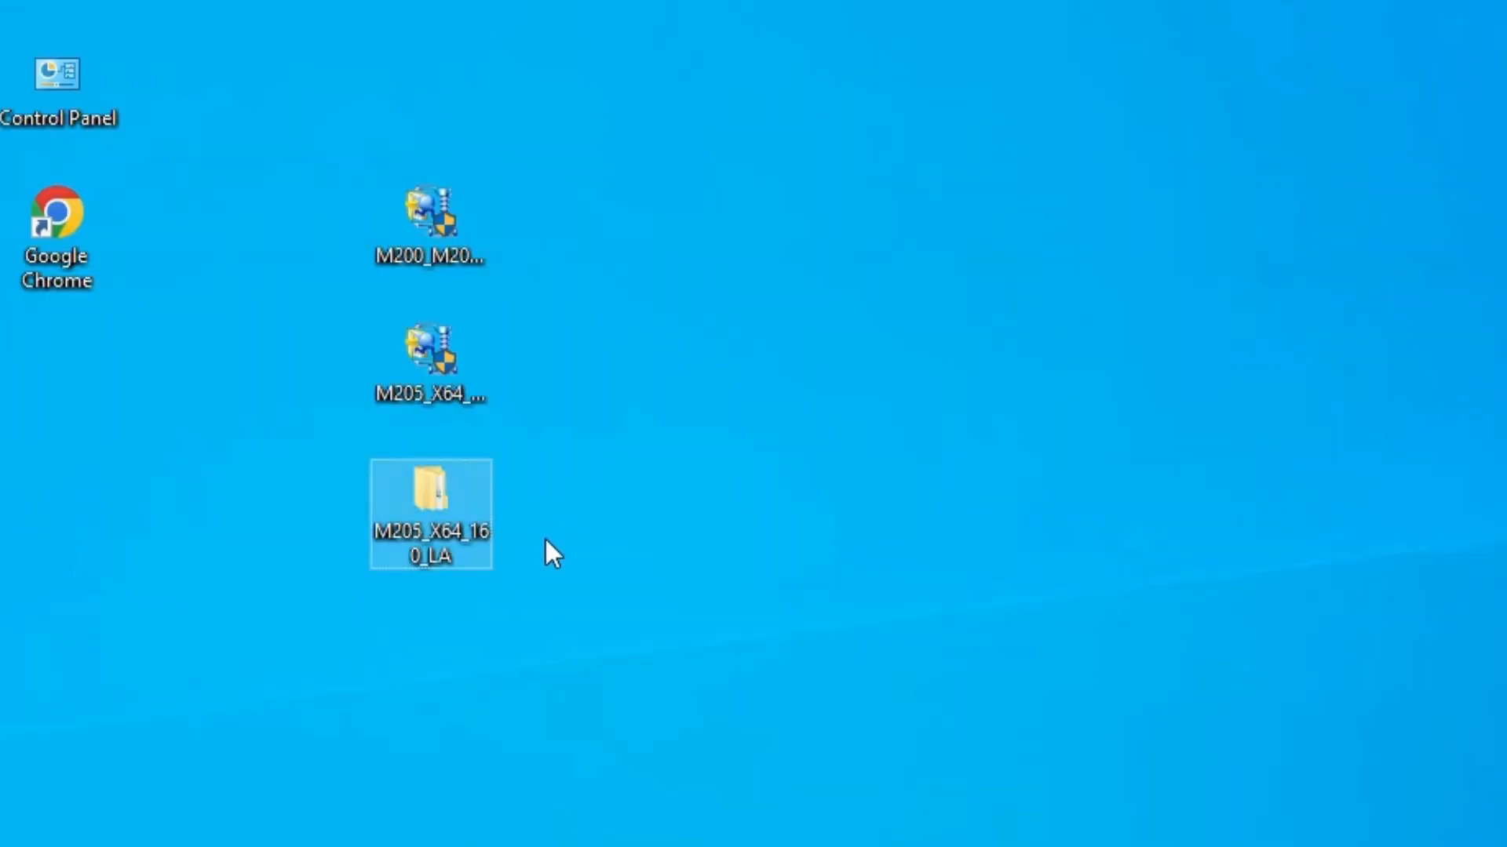
# Inspect the driver files in the WINX64 subfolder of the extracted M205_X64_160_LA folder and close the window.
pyautogui.doubleClick(433, 525)
pyautogui.click(540, 281)
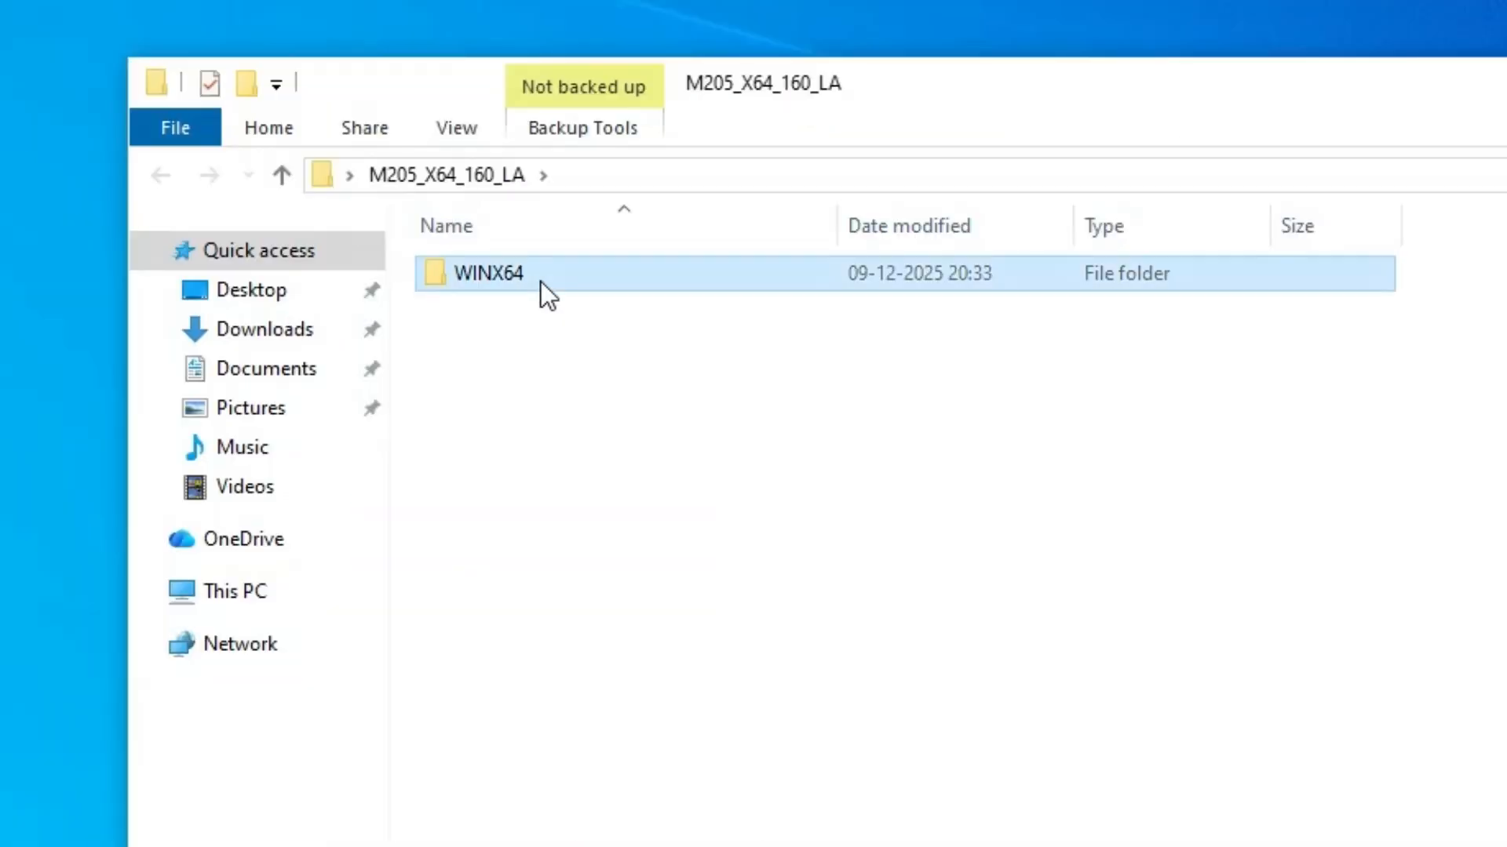
pyautogui.doubleClick(540, 281)
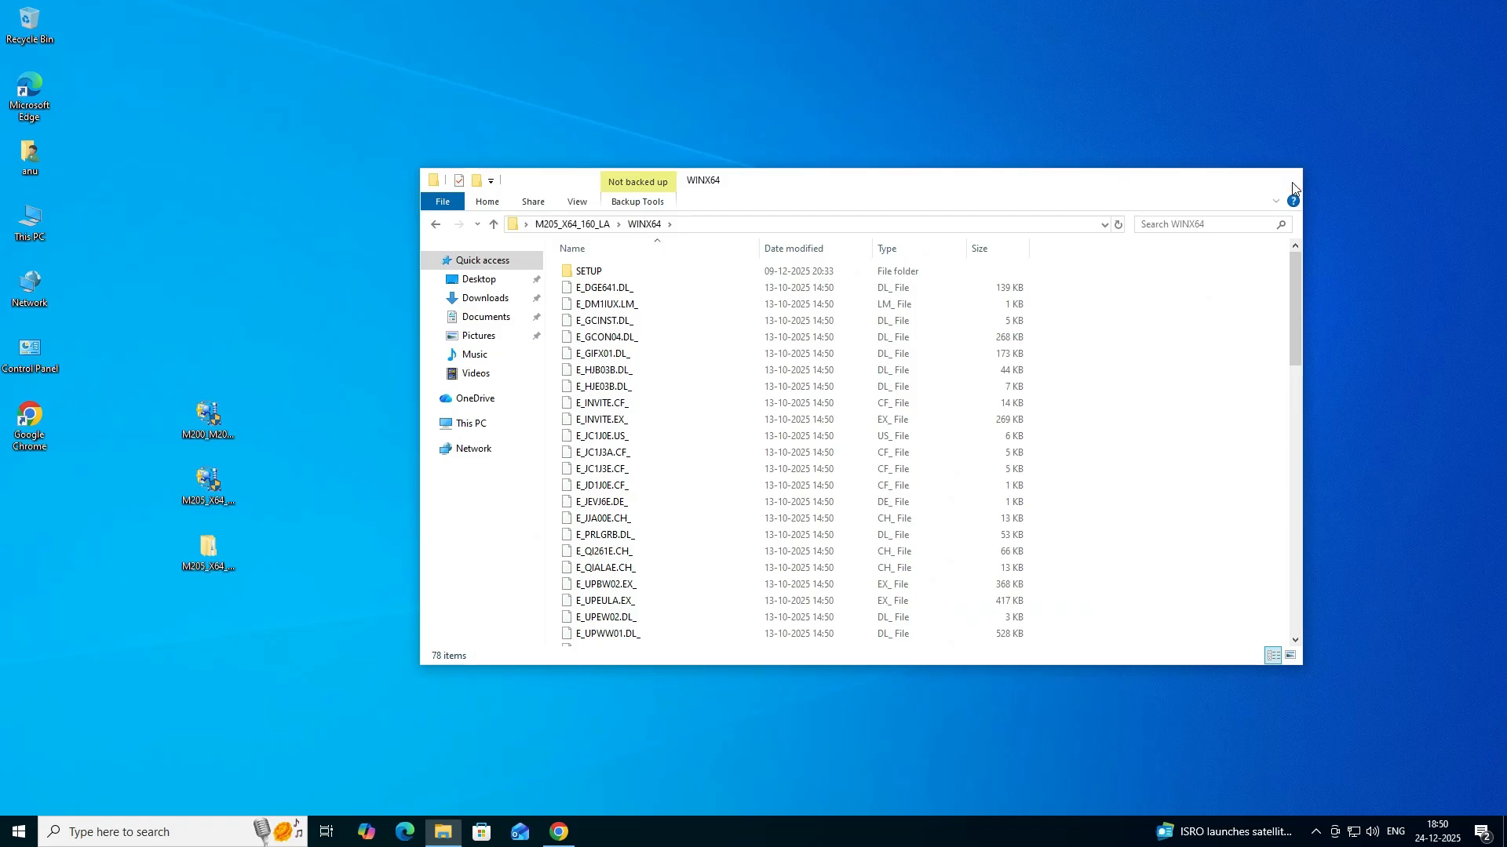
pyautogui.click(1291, 174)
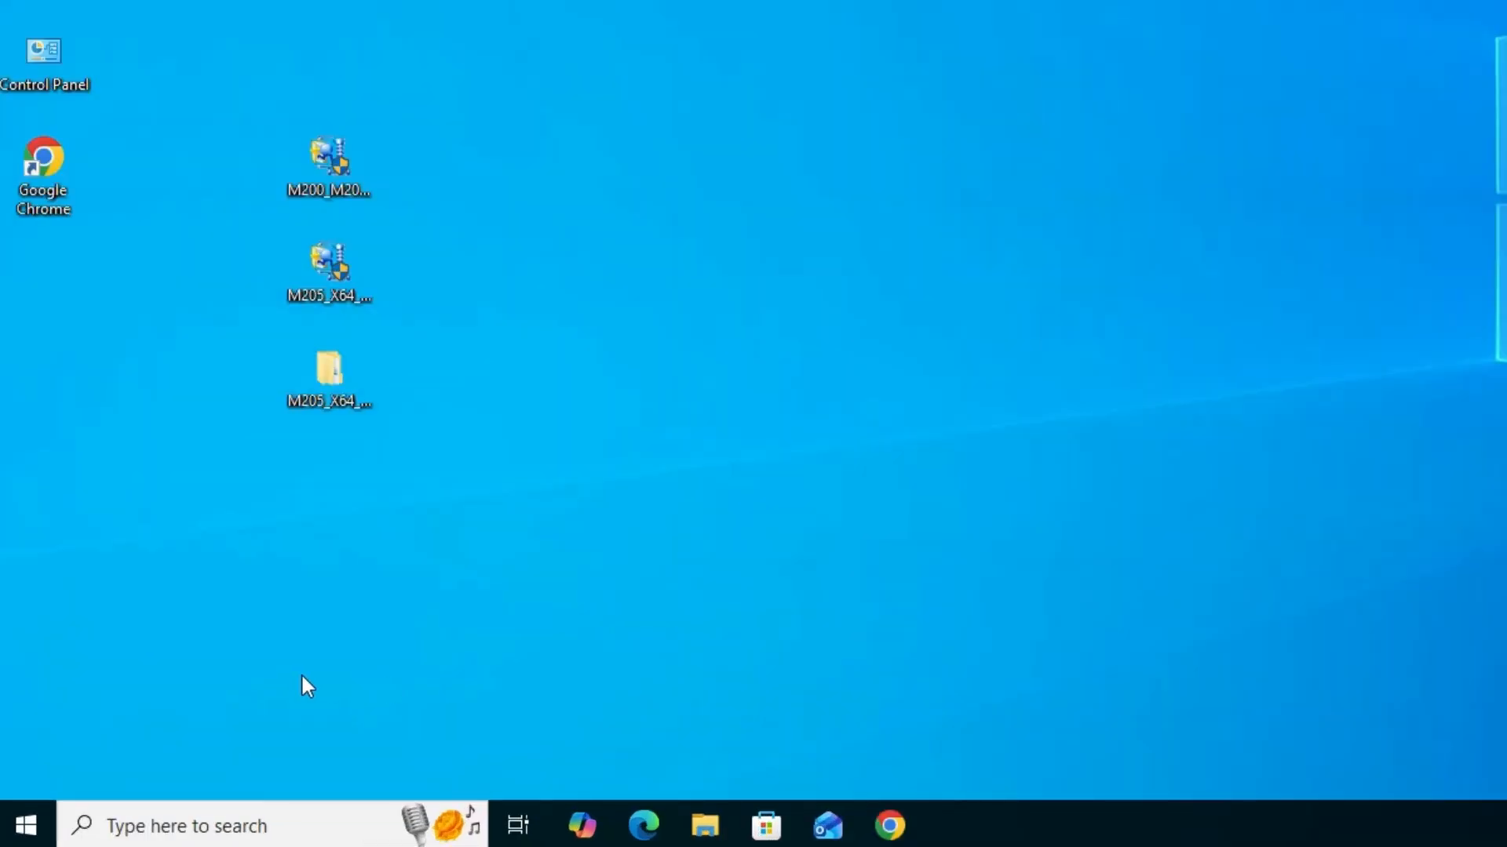
# Search Windows for "pr" and open the Printers & scanners settings.
pyautogui.click(9, 837)
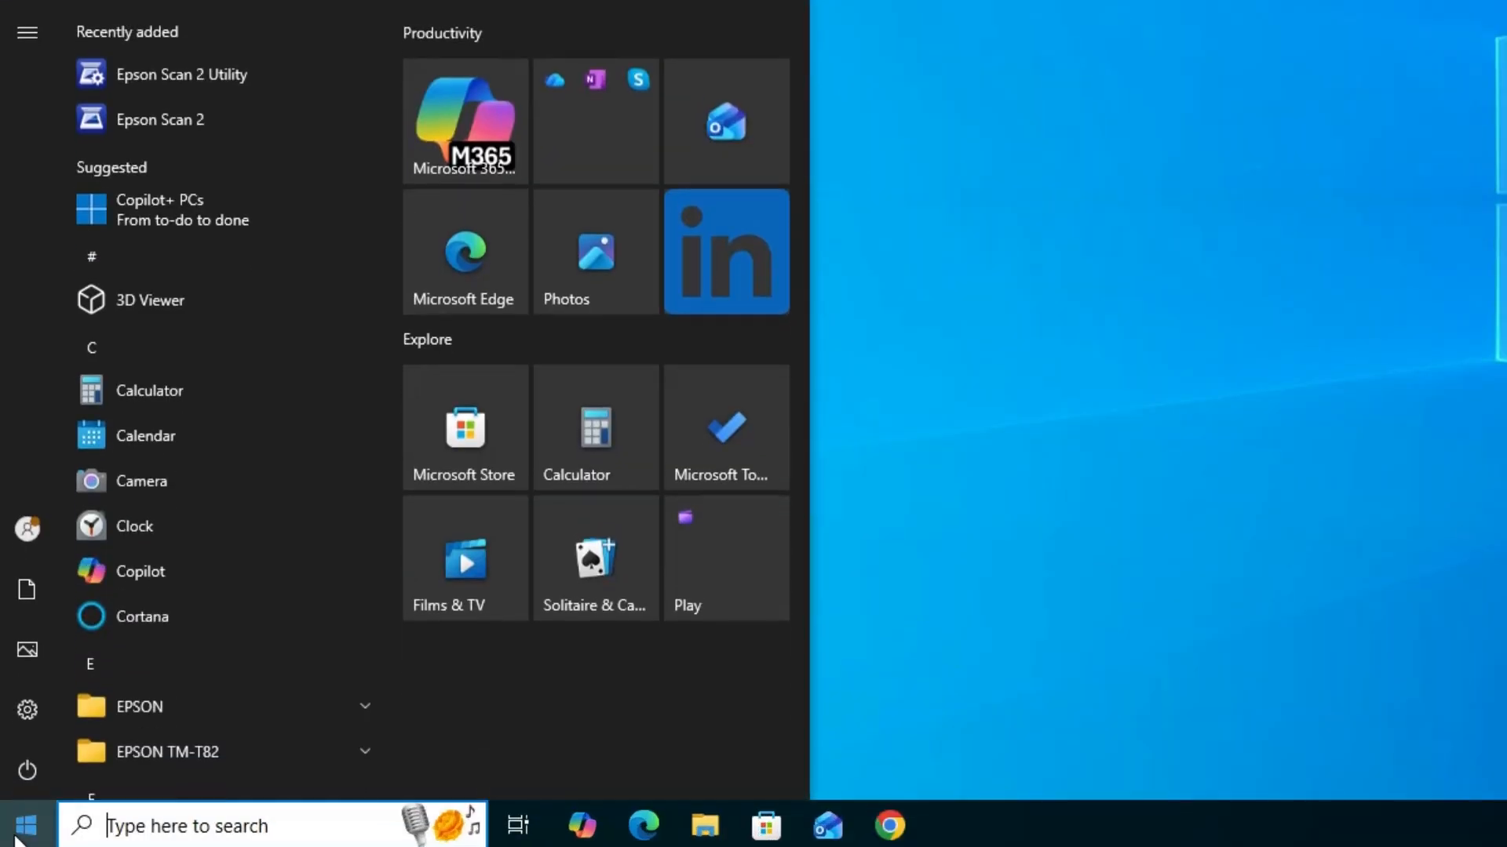
pyautogui.write('pr')
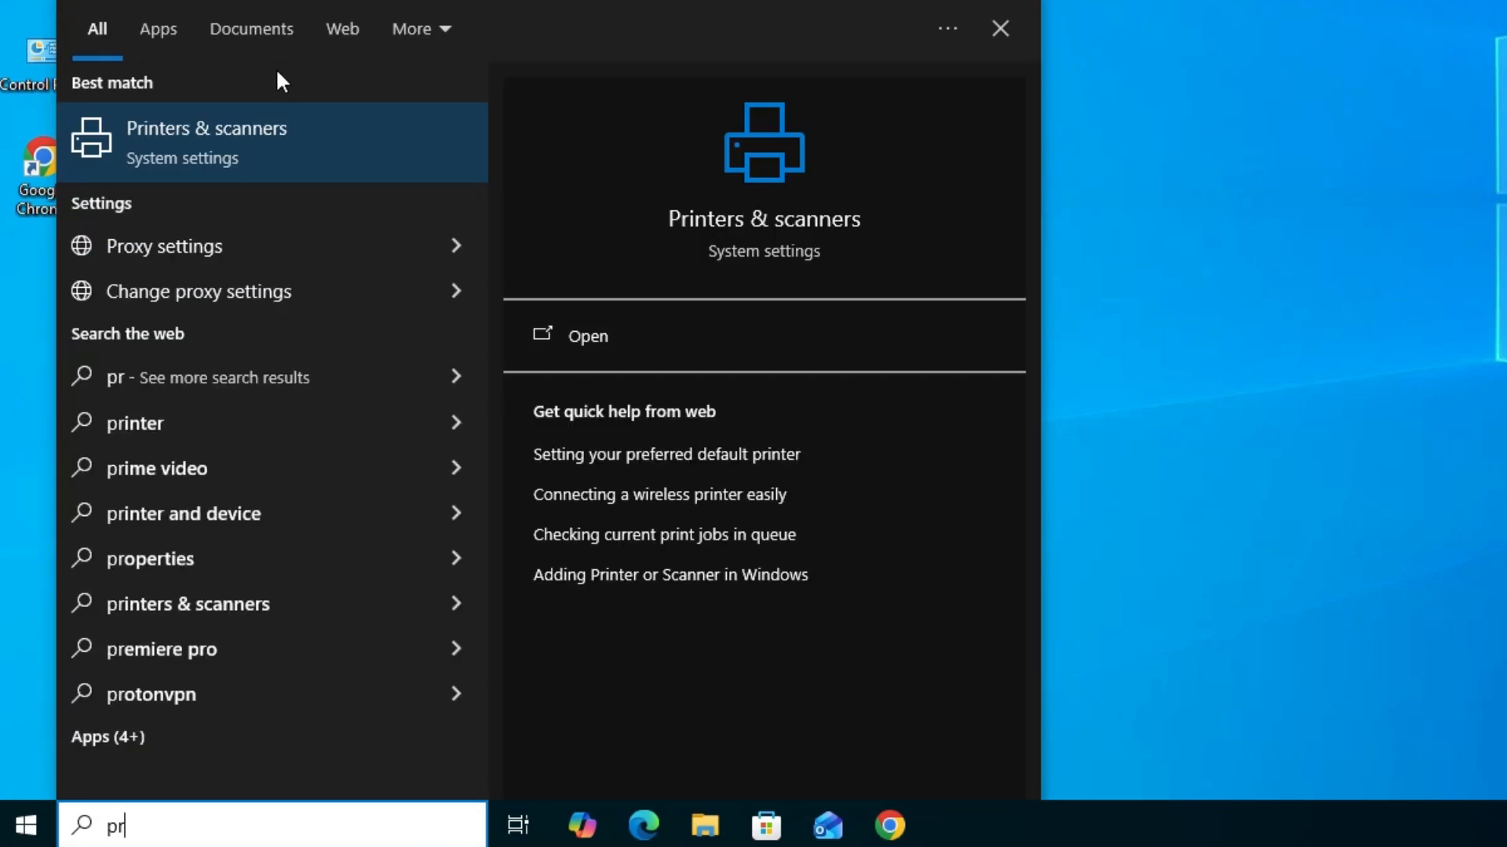
pyautogui.click(283, 122)
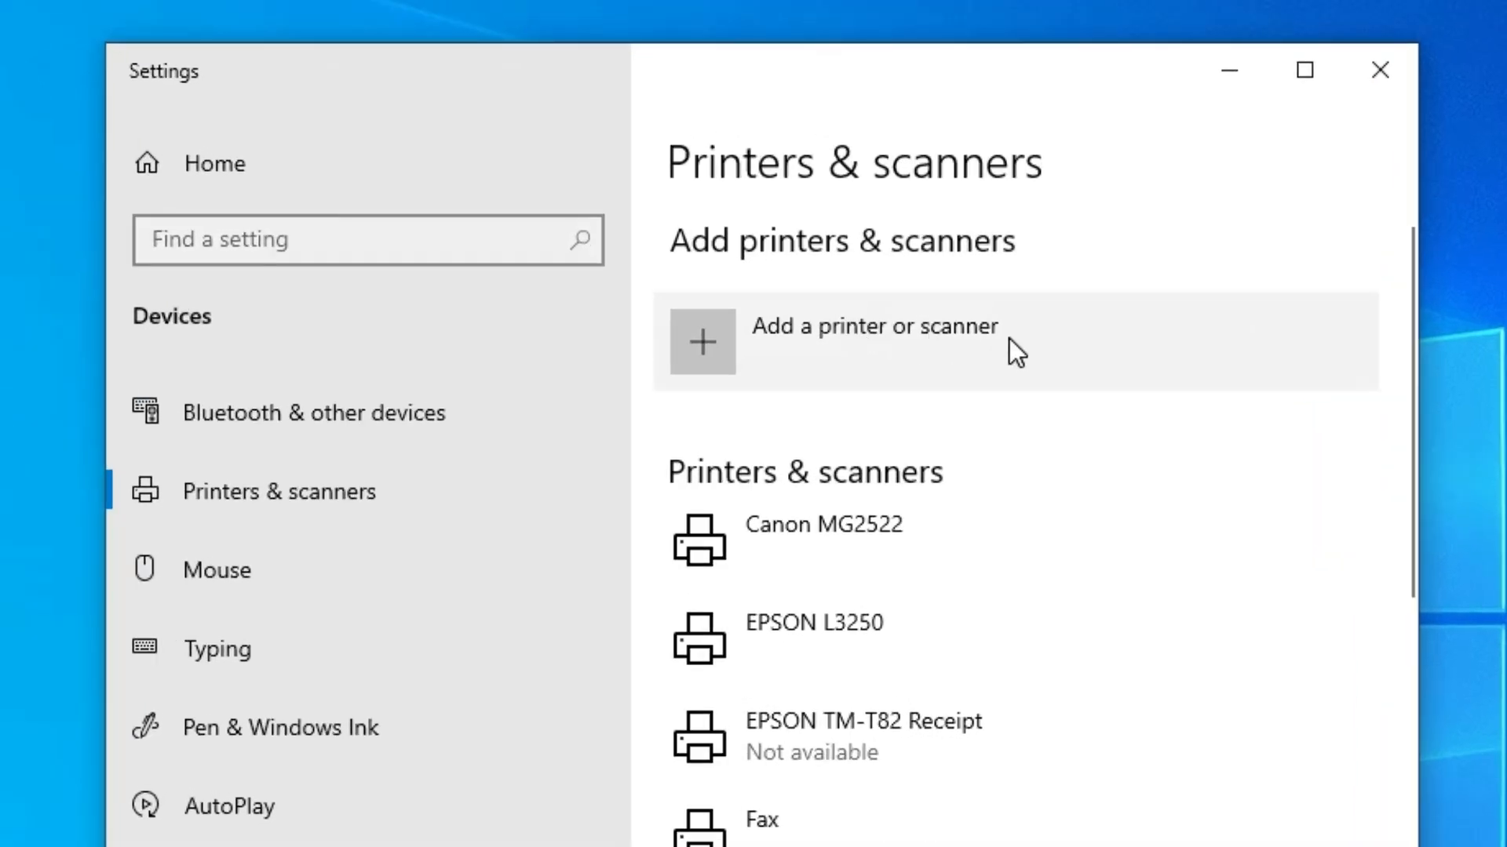
# Start adding an unlisted printer from the Printers & scanners settings as a local or network printer with manual settings.
pyautogui.click(1010, 339)
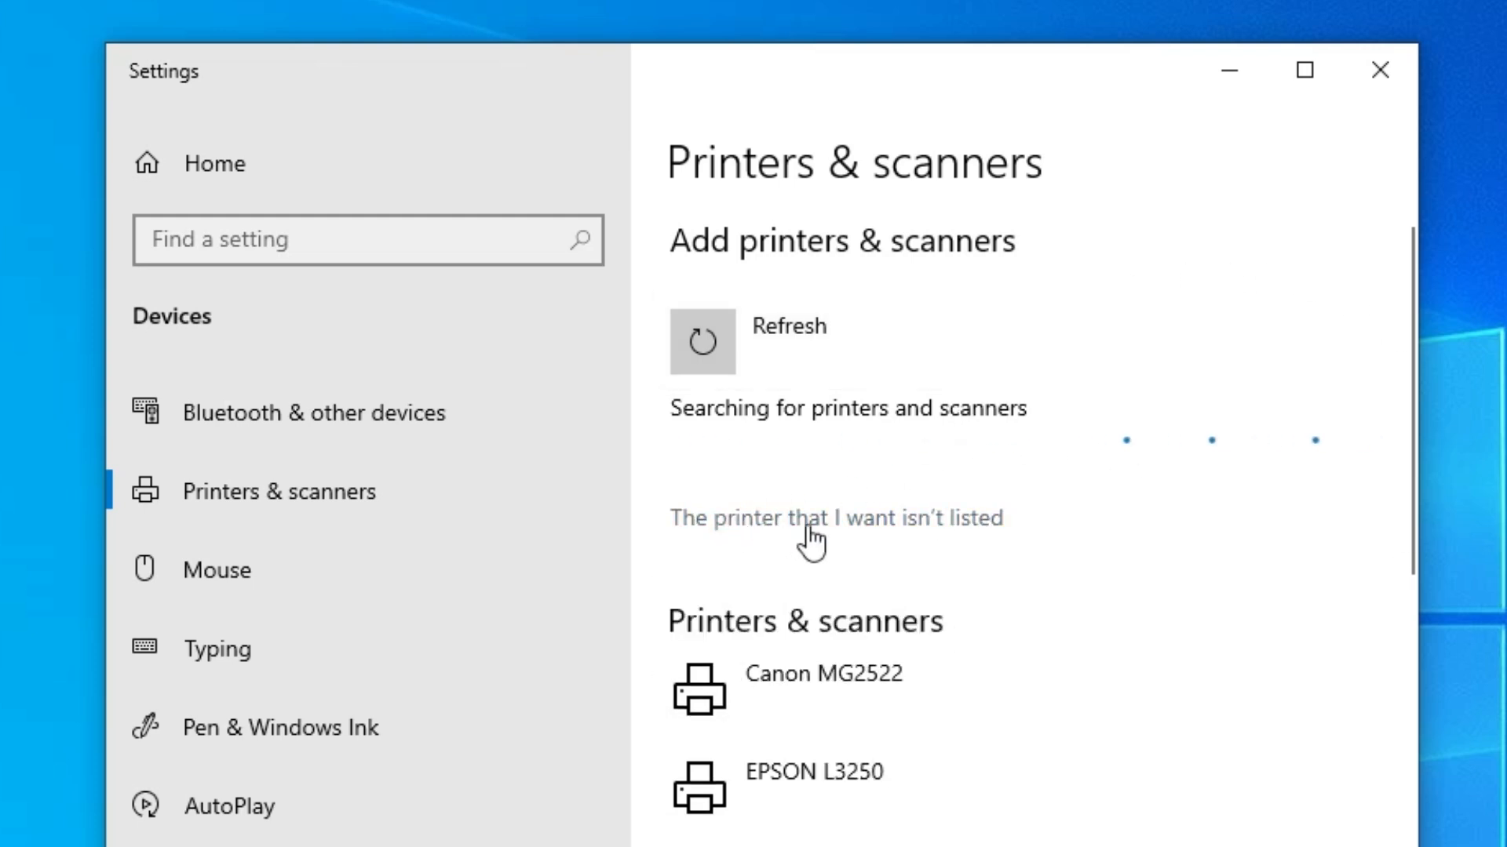
pyautogui.click(944, 537)
pyautogui.click(1379, 70)
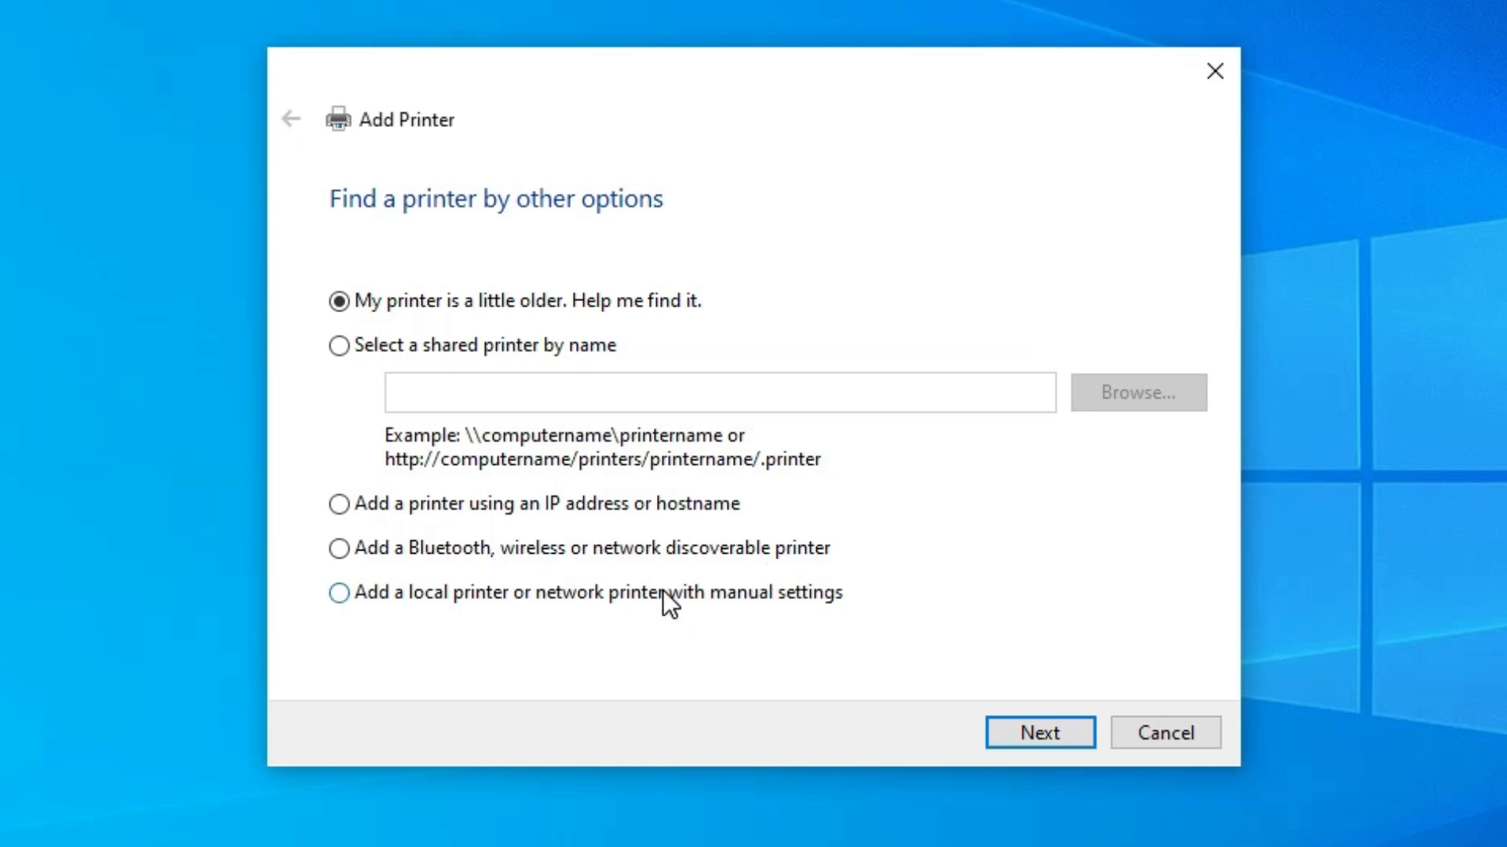
pyautogui.click(823, 596)
pyautogui.click(1067, 725)
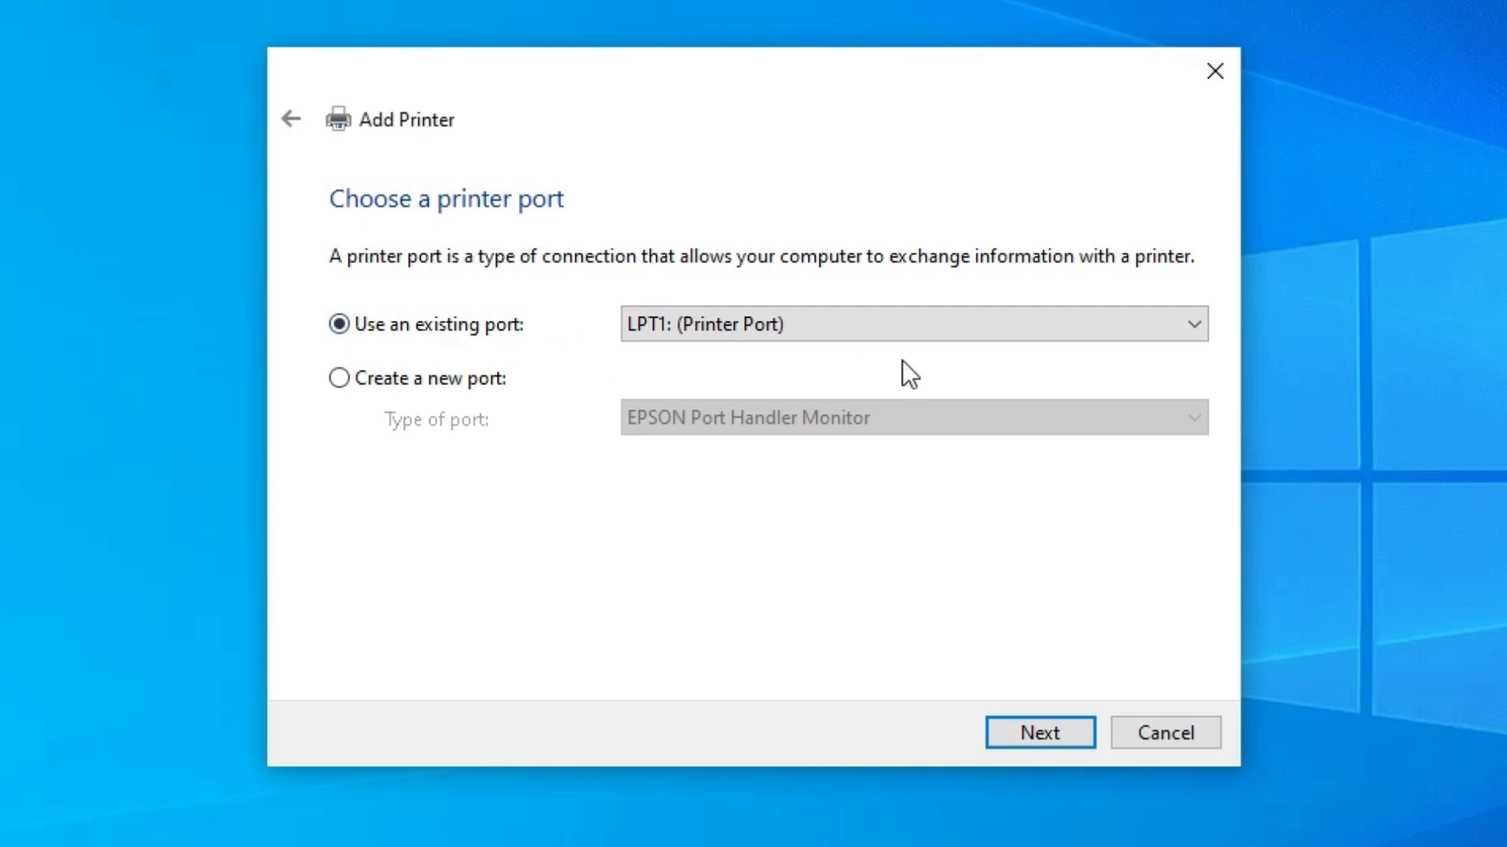
# Choose the existing port USB_001 (Local Port) for the new printer.
pyautogui.click(840, 322)
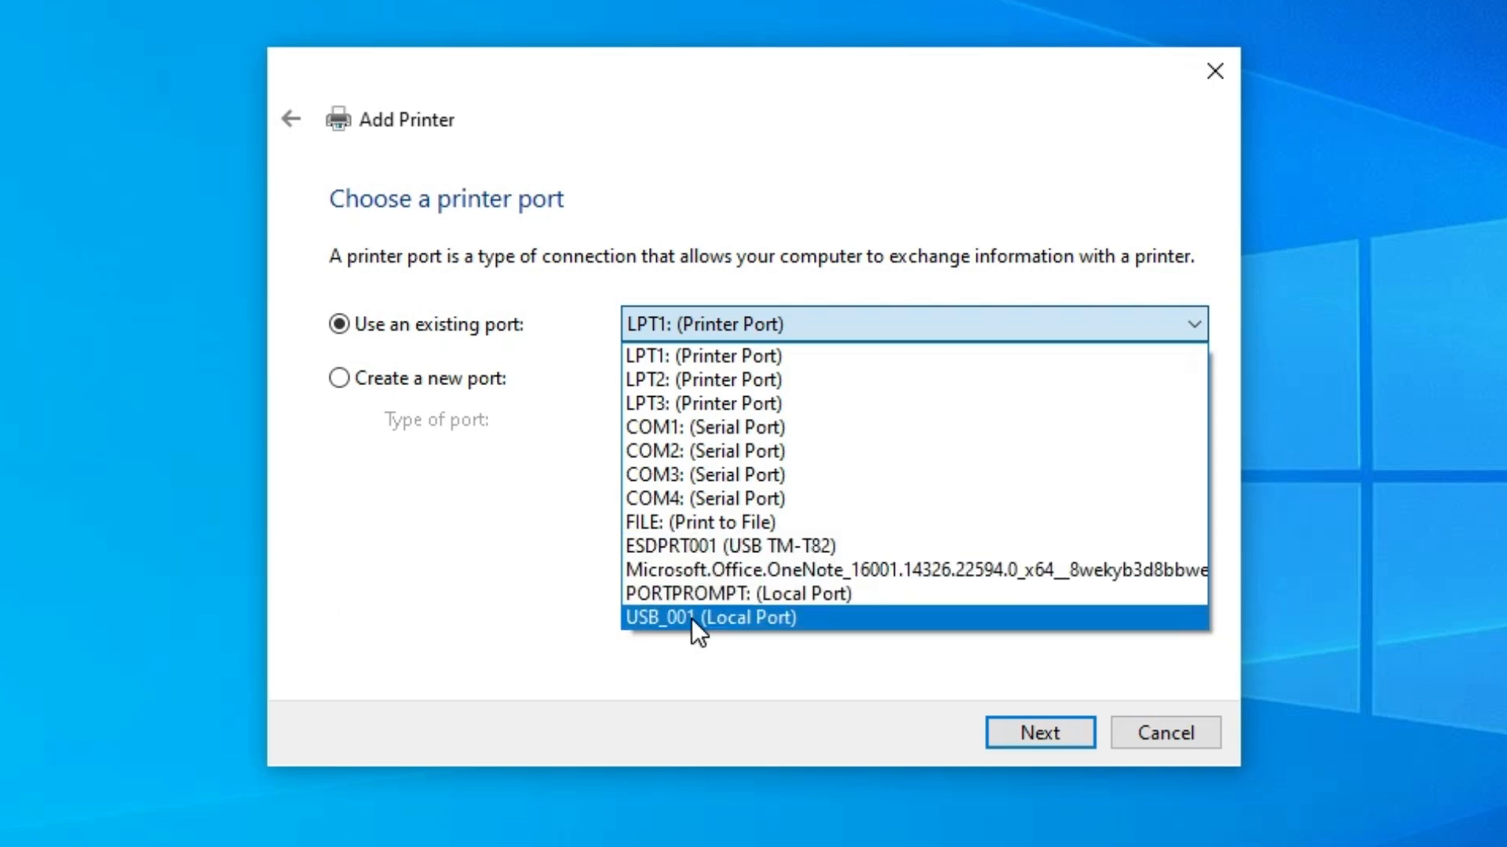
pyautogui.click(841, 620)
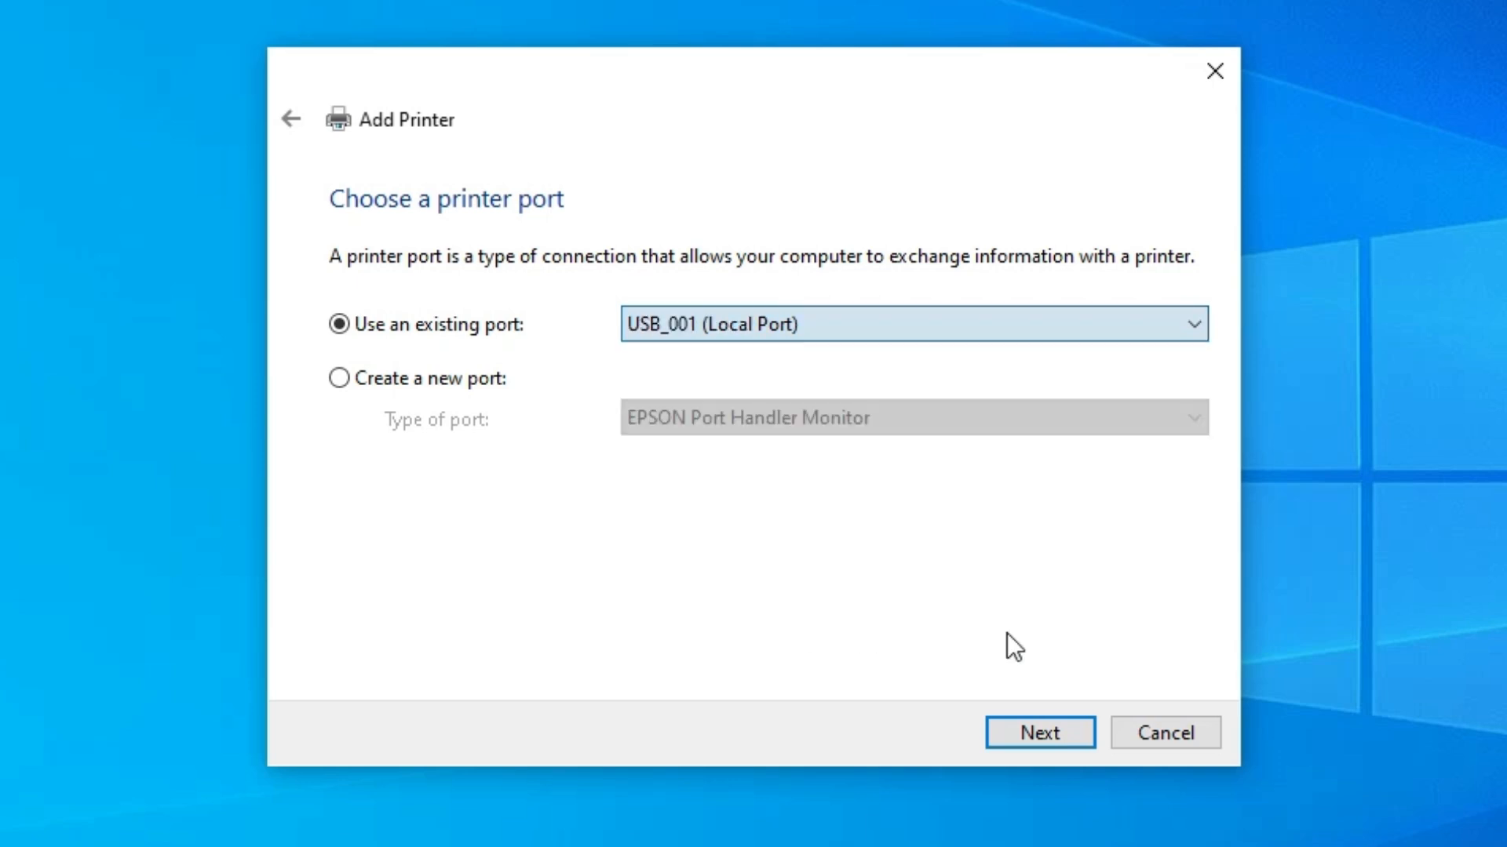
pyautogui.click(1069, 734)
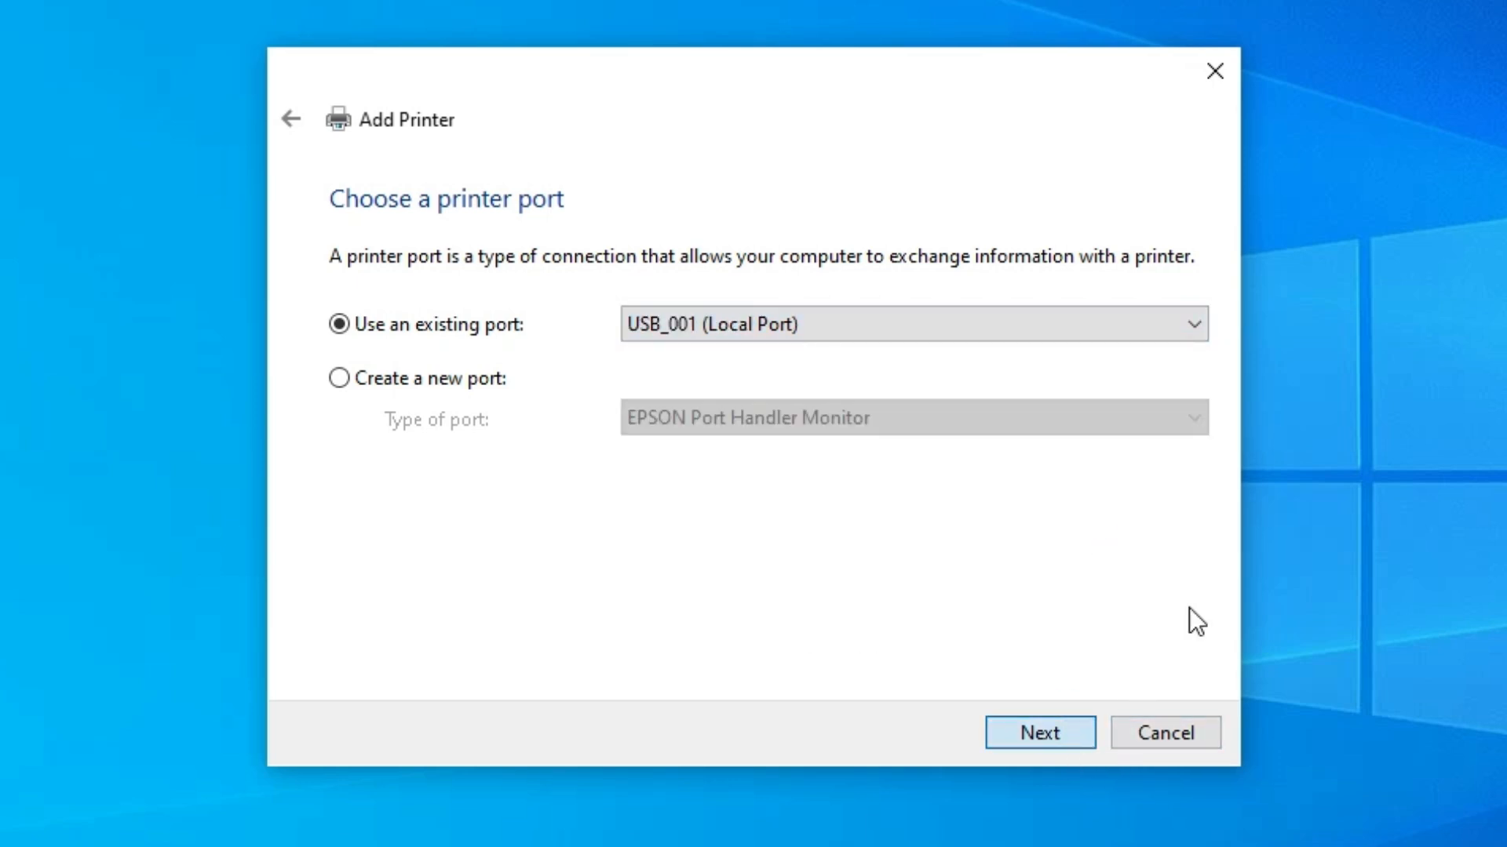
# Load the driver from disk using the E_WF1J6E setup information file in the WINX64 subfolder of the desktop folder M205_X64_160_LA.
pyautogui.click(1122, 620)
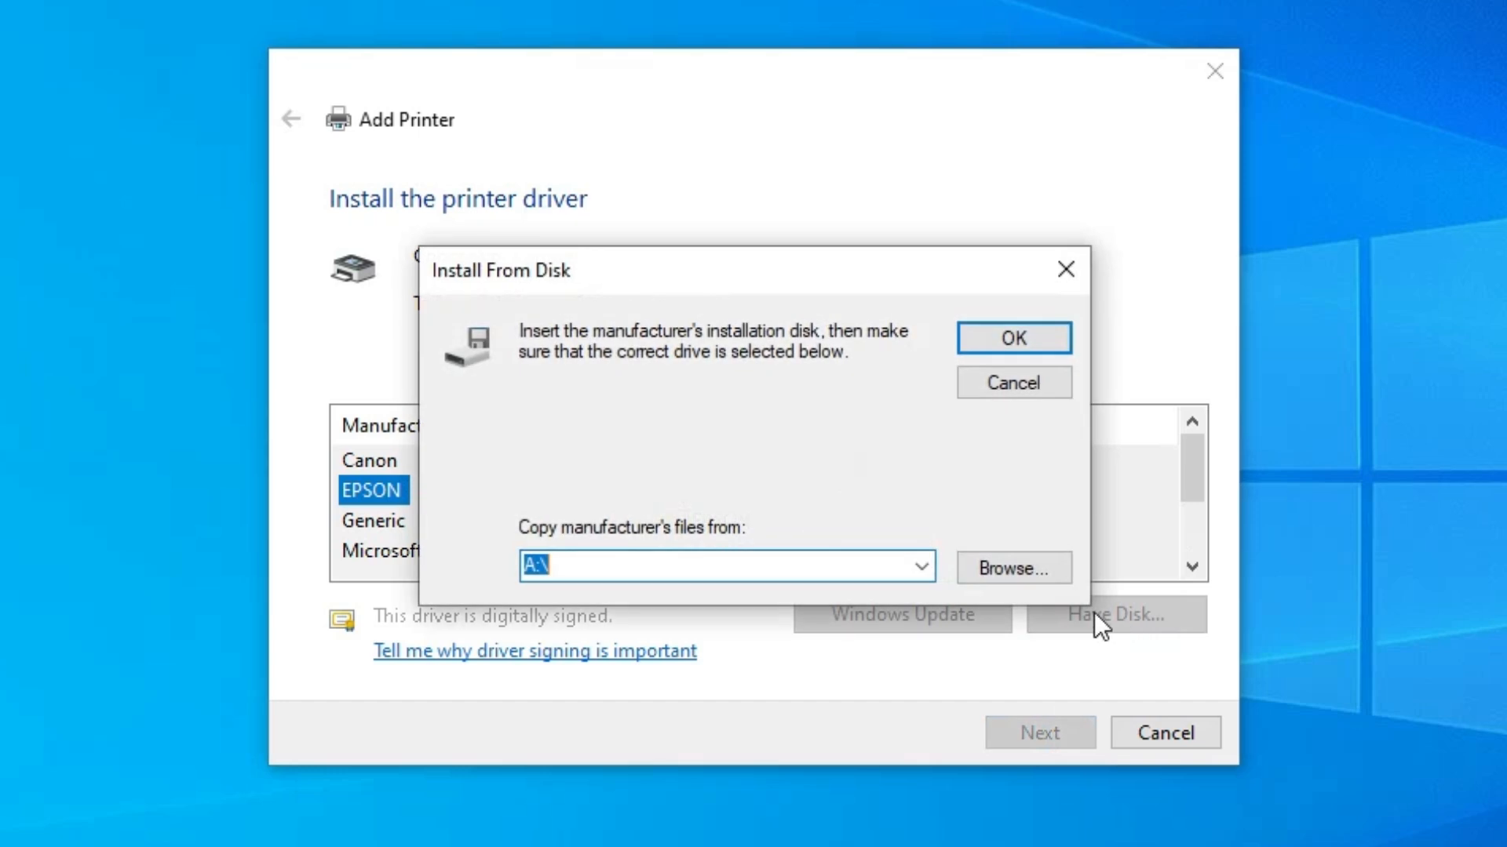
pyautogui.click(1015, 576)
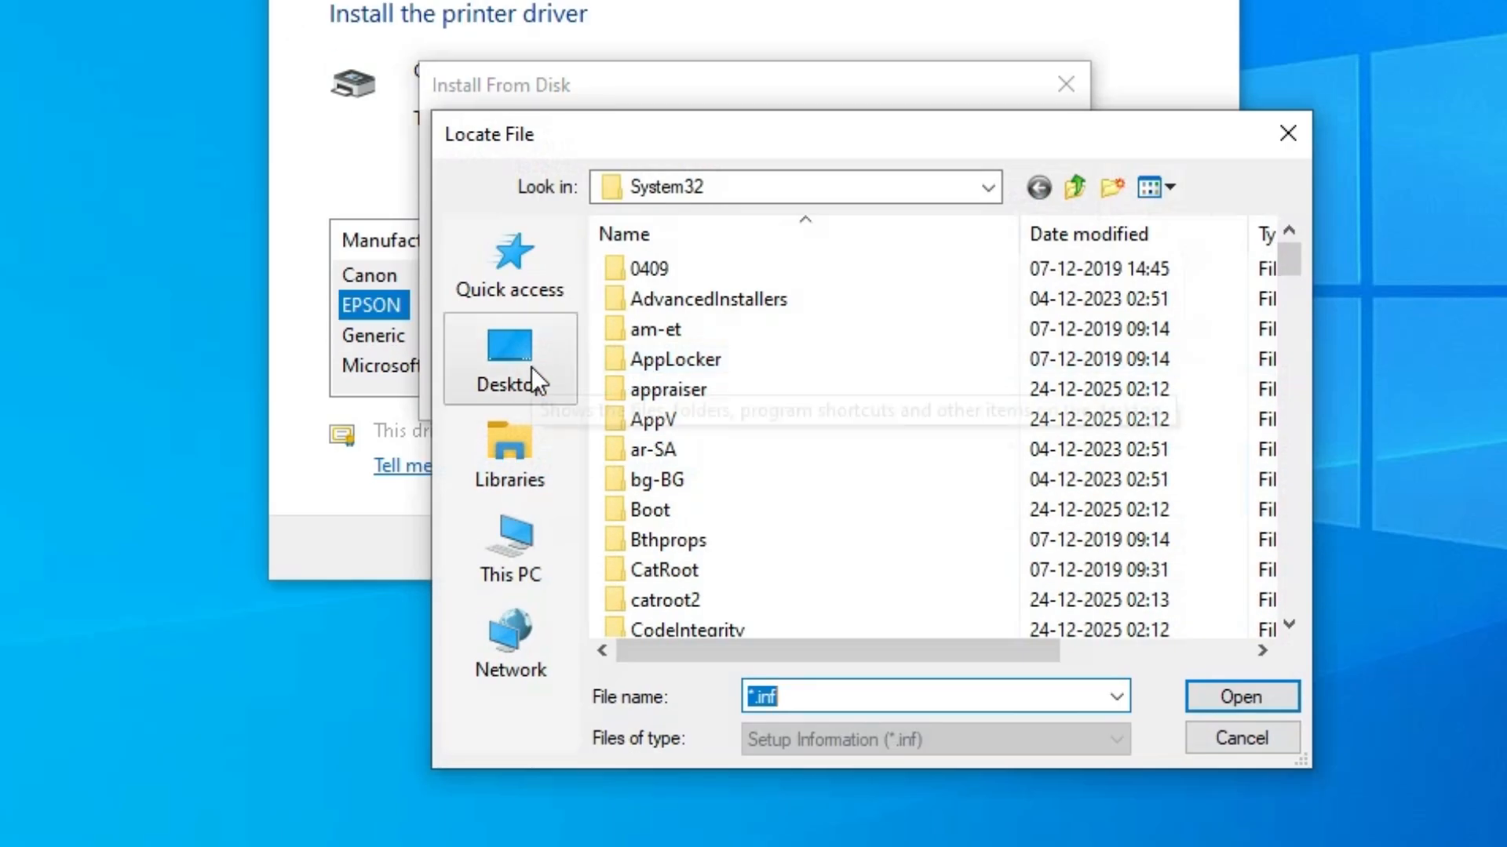
pyautogui.click(530, 367)
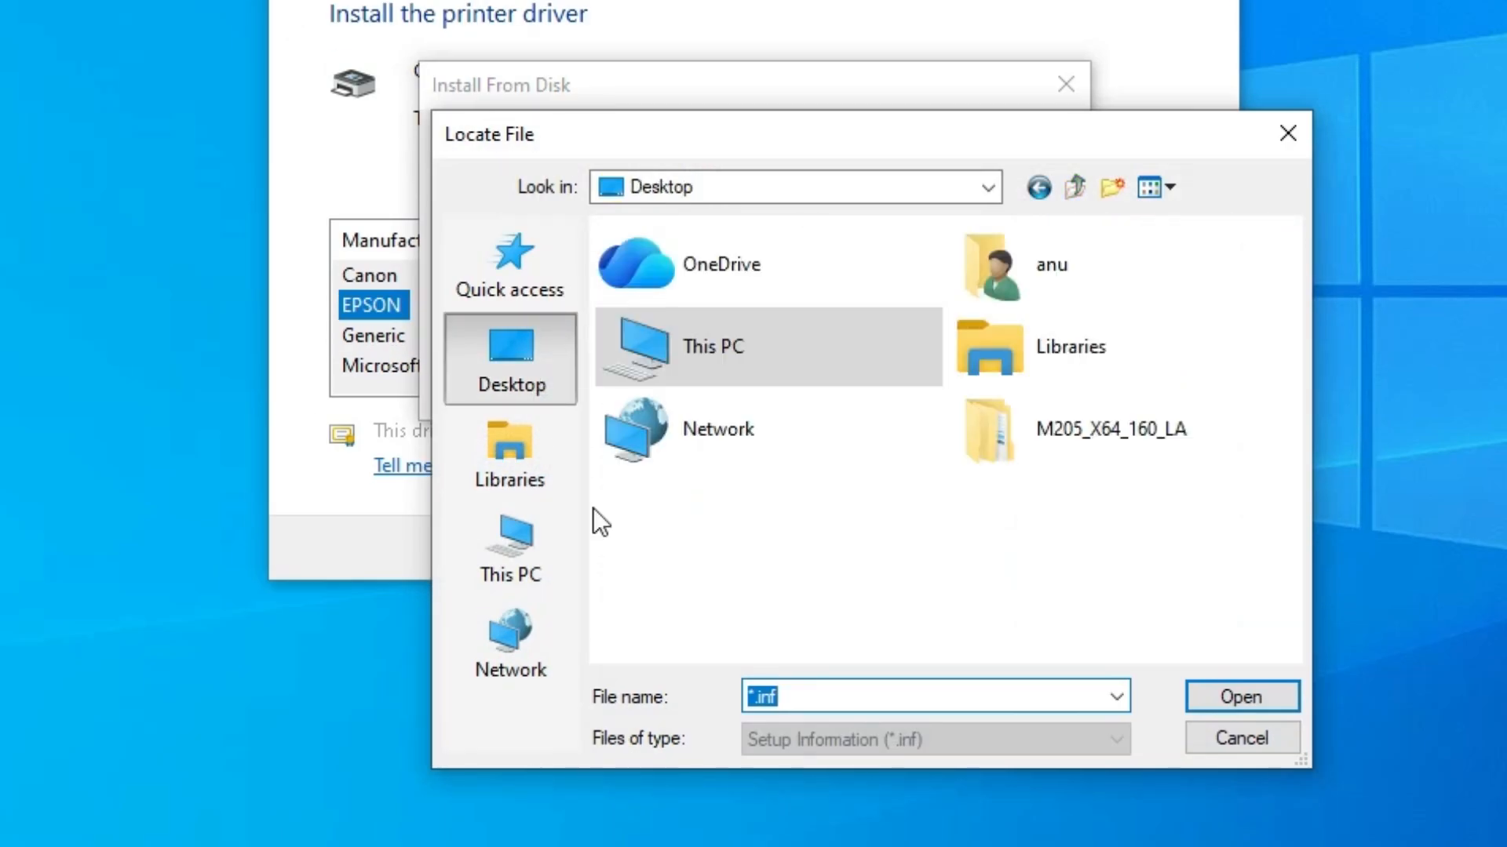
pyautogui.click(1099, 438)
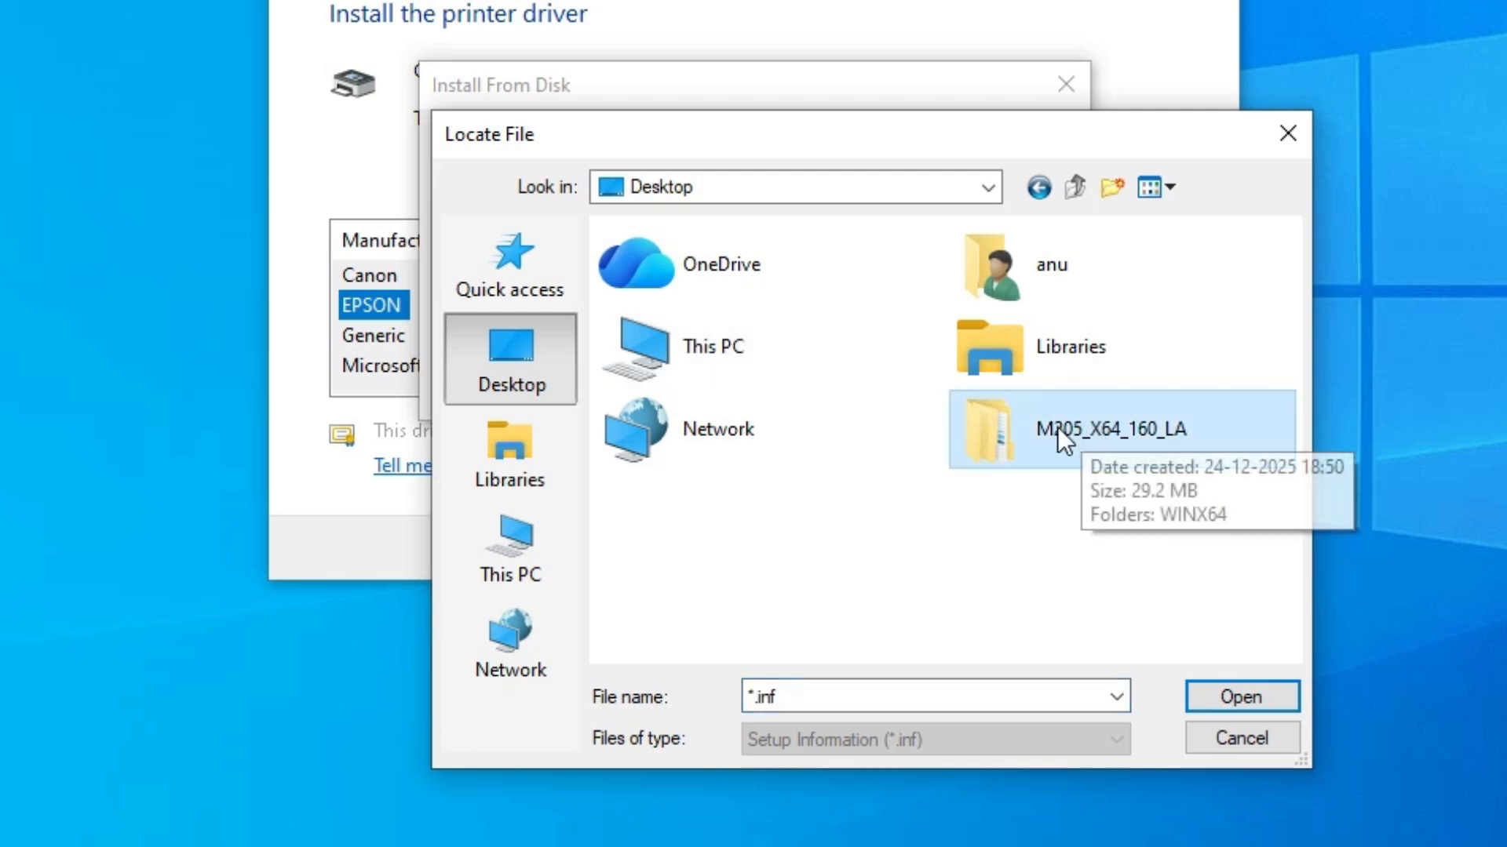
pyautogui.doubleClick(1057, 428)
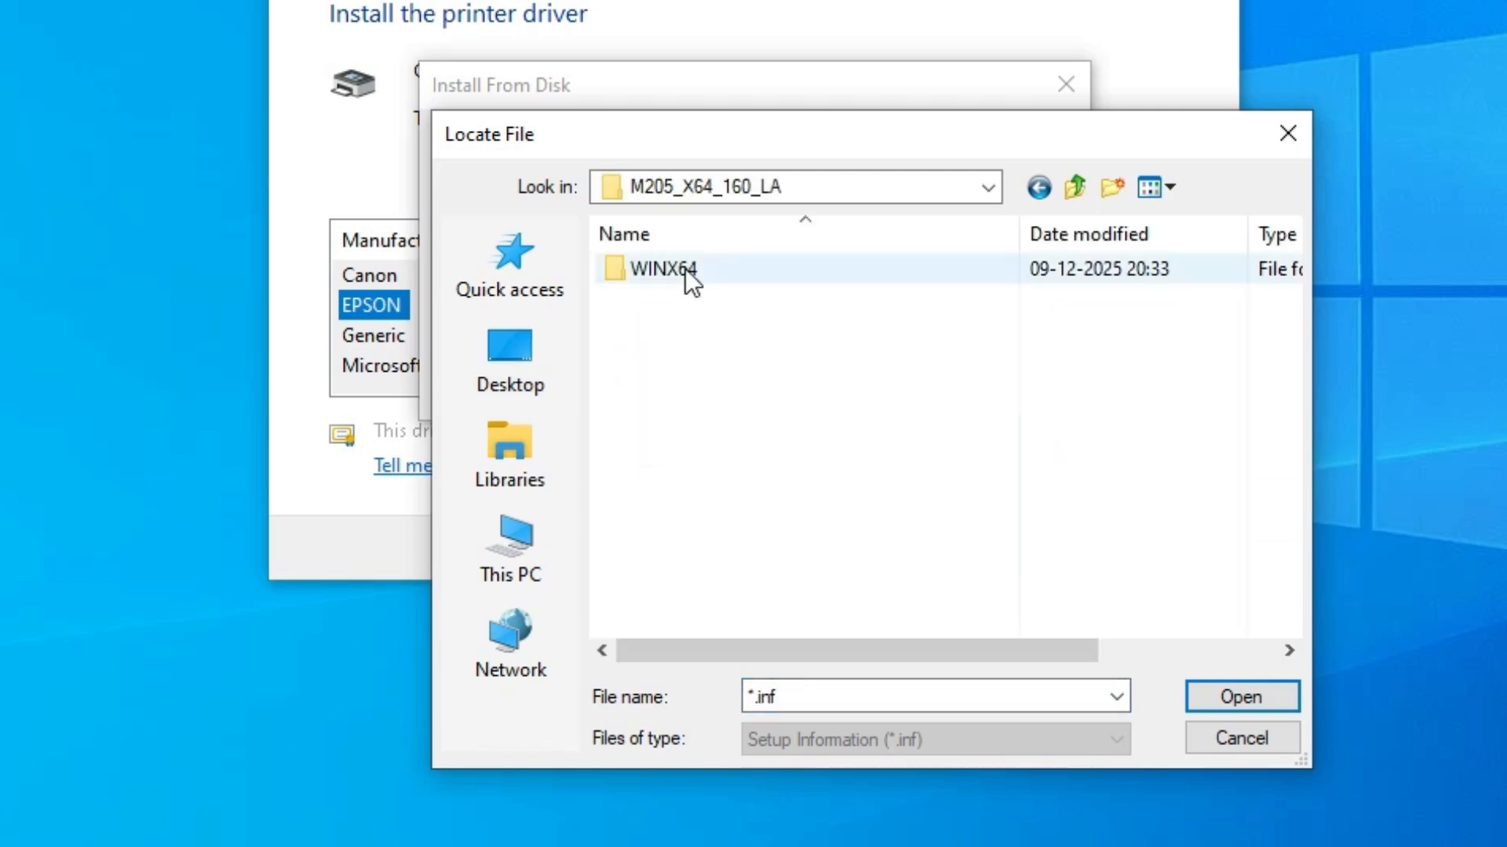
pyautogui.doubleClick(685, 269)
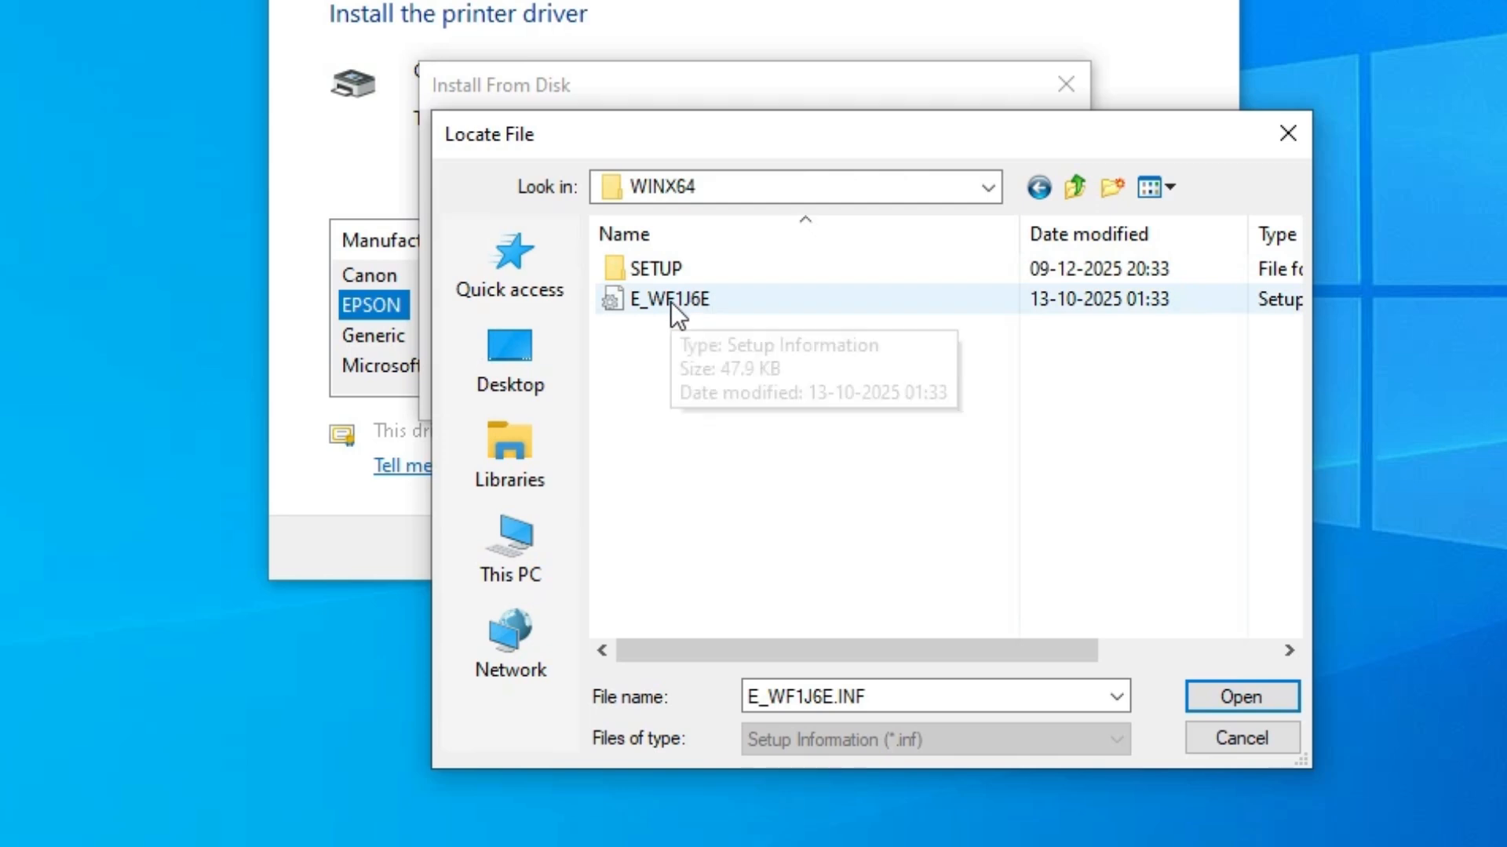
pyautogui.click(672, 303)
pyautogui.click(1245, 689)
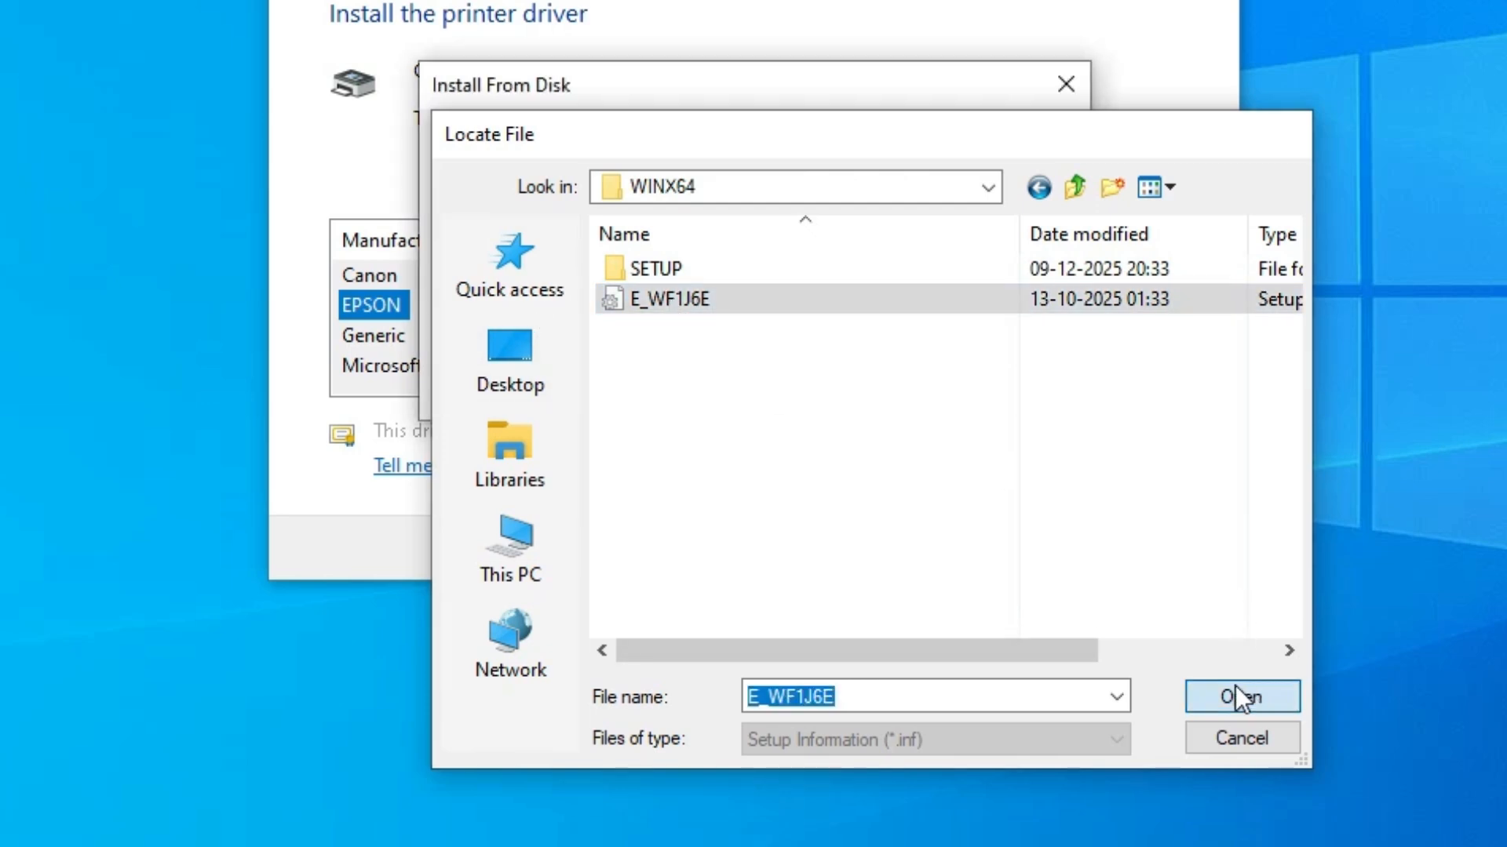
pyautogui.click(1019, 348)
# Select the EPSON M205 Series driver and shorten the printer name to EPSON M205.
pyautogui.click(452, 474)
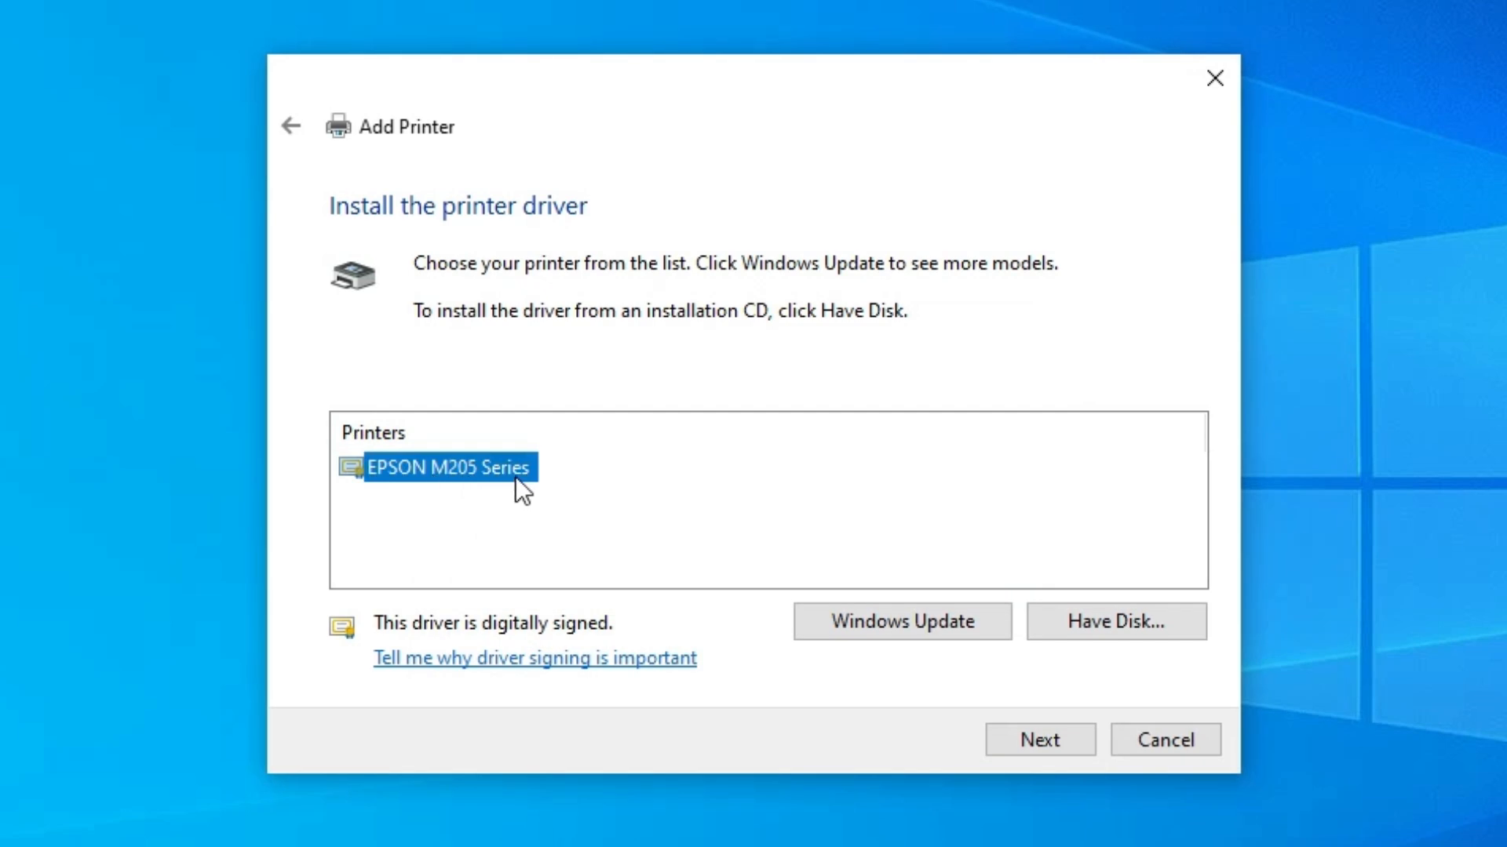
pyautogui.click(1073, 747)
pyautogui.click(673, 268)
pyautogui.press('BackSpace')
pyautogui.press('BackSpace')
pyautogui.press('BackSpace')
pyautogui.press('BackSpace')
pyautogui.press('BackSpace')
pyautogui.press('BackSpace')
pyautogui.press('BackSpace')
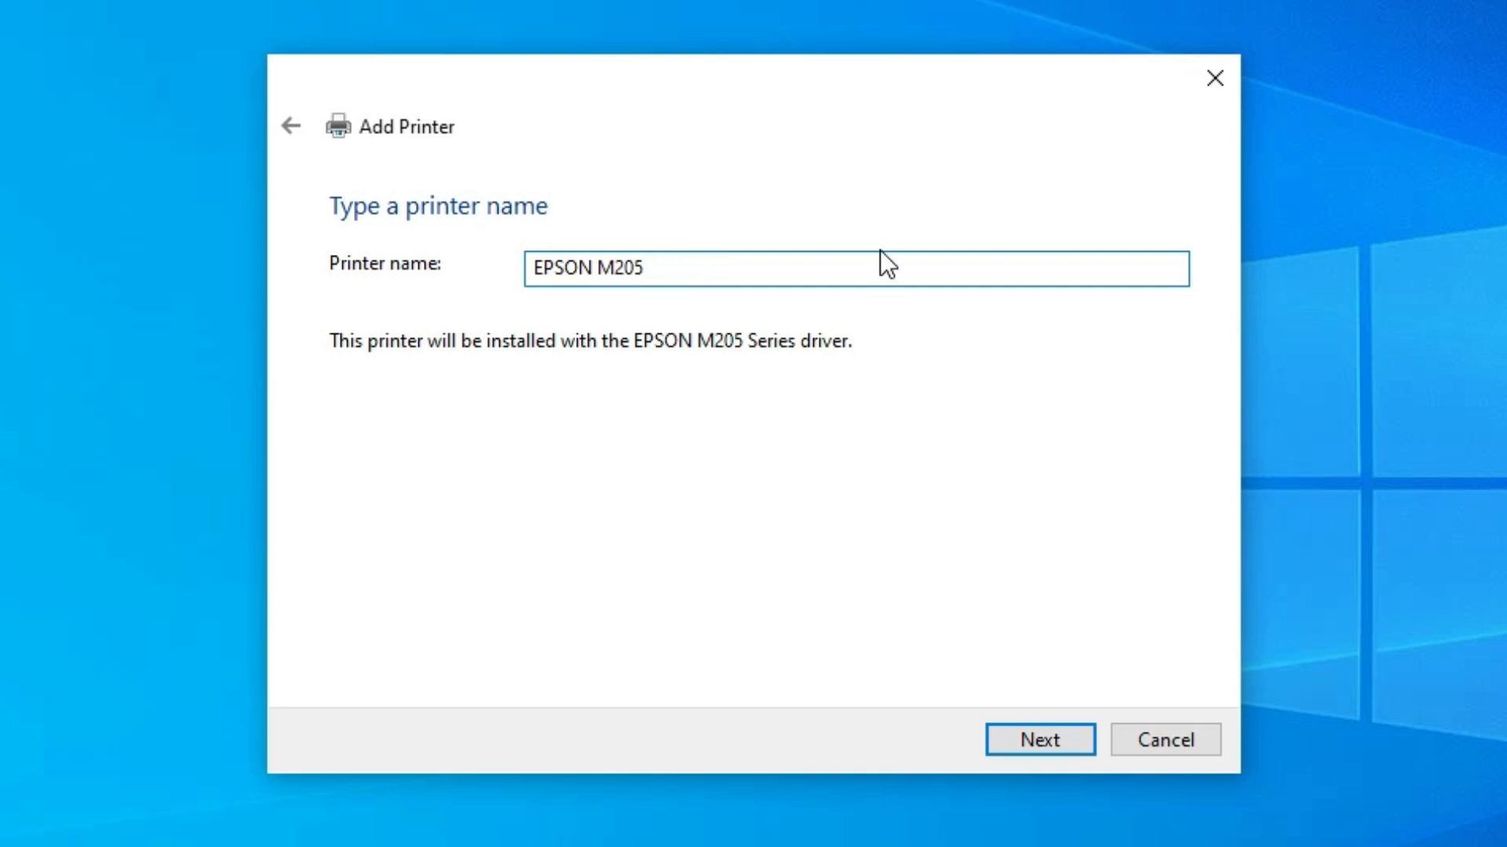
# Install the named printer without sharing it and finish the Add Printer wizard.
pyautogui.click(1078, 742)
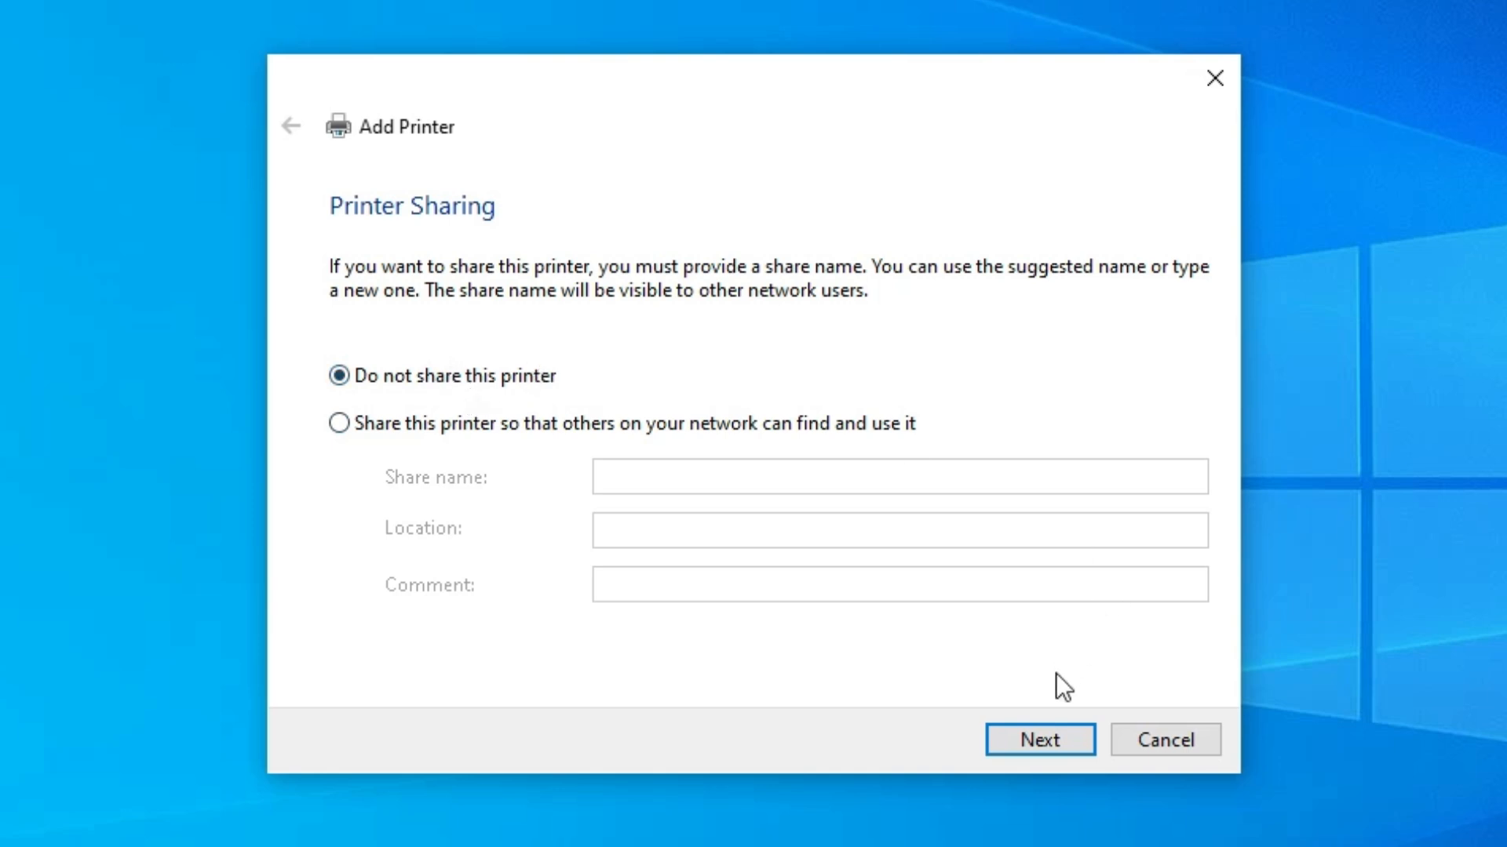
pyautogui.click(1048, 739)
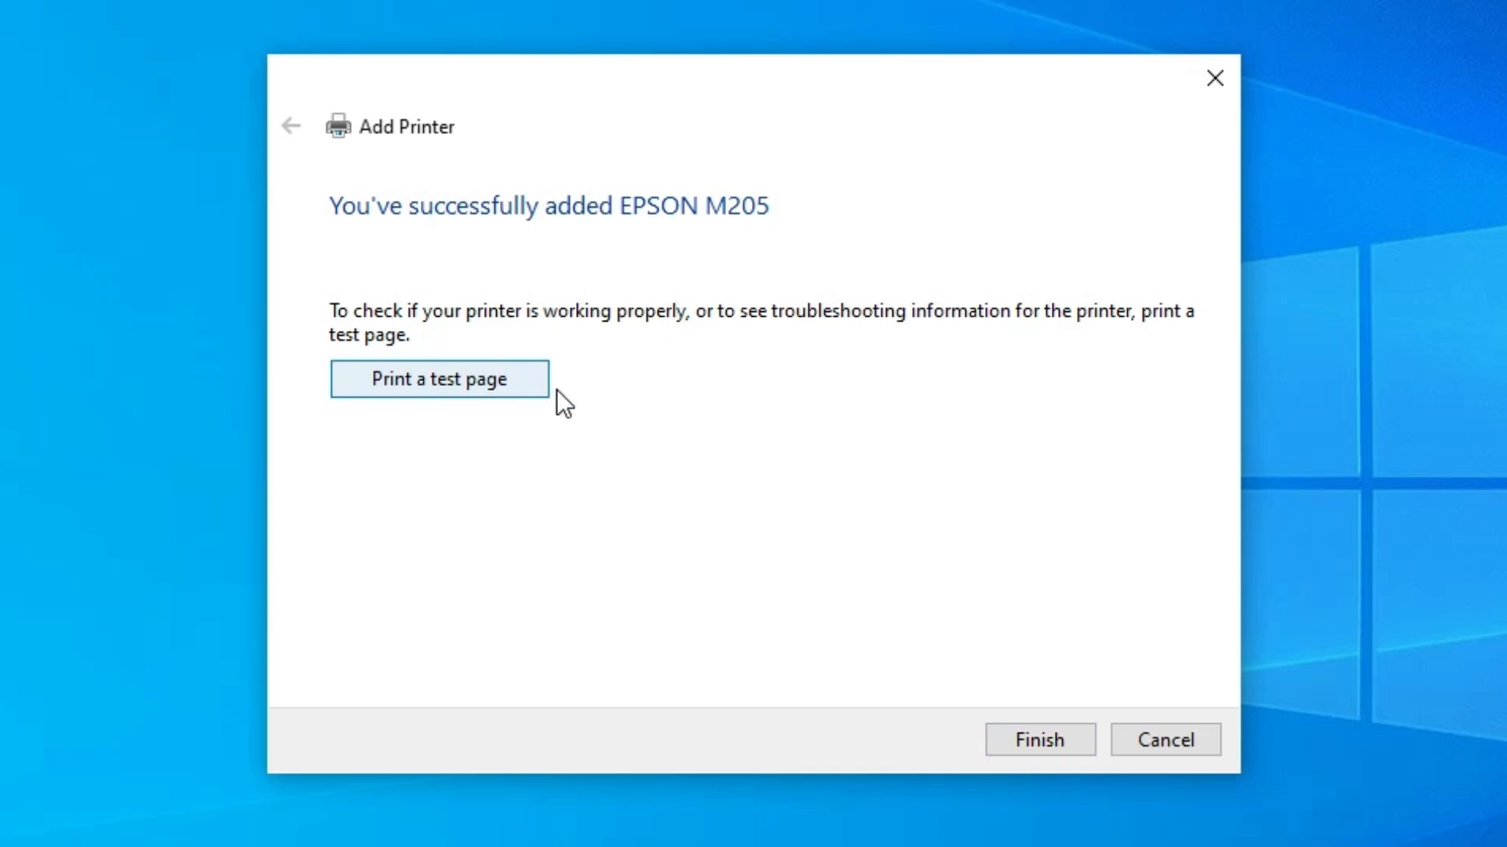
pyautogui.click(1051, 739)
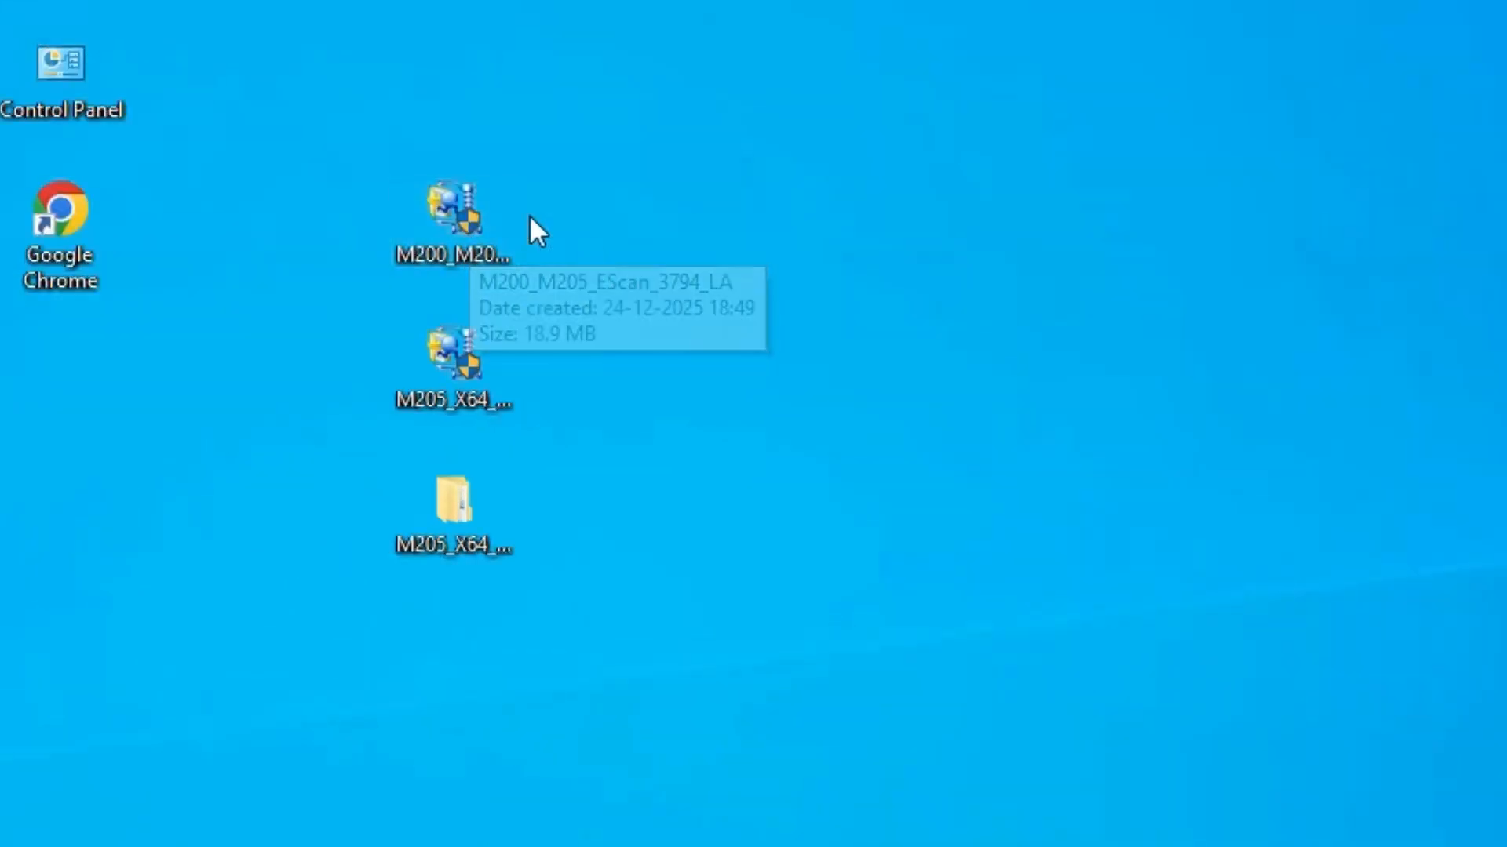
# Run the M200_M205_EScan_3794_LA installer as administrator, accept the license agreement and complete the EPSON Scan installation.
pyautogui.rightClick(450, 229)
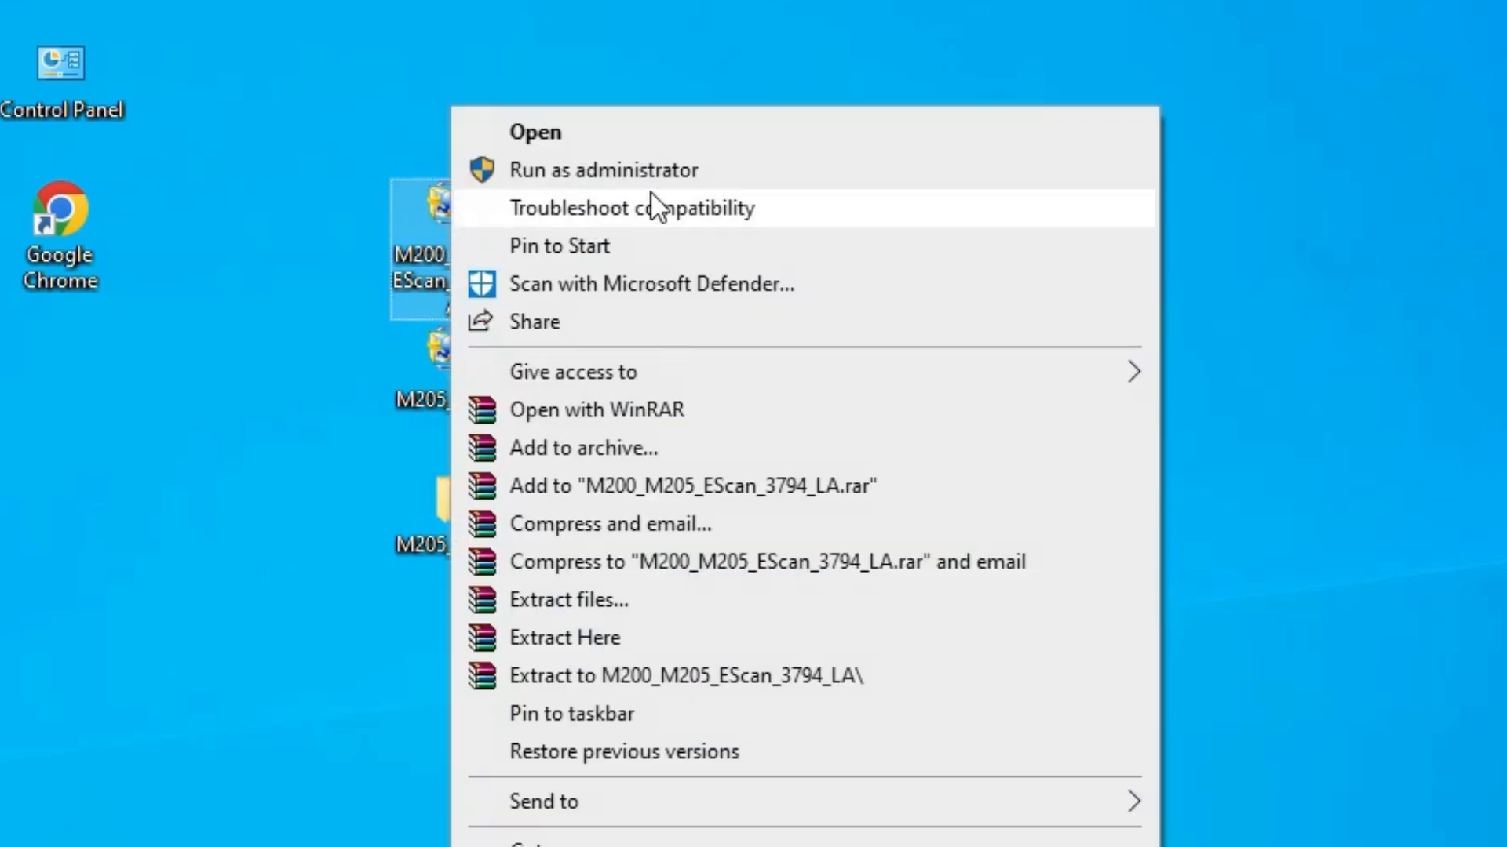
pyautogui.click(697, 172)
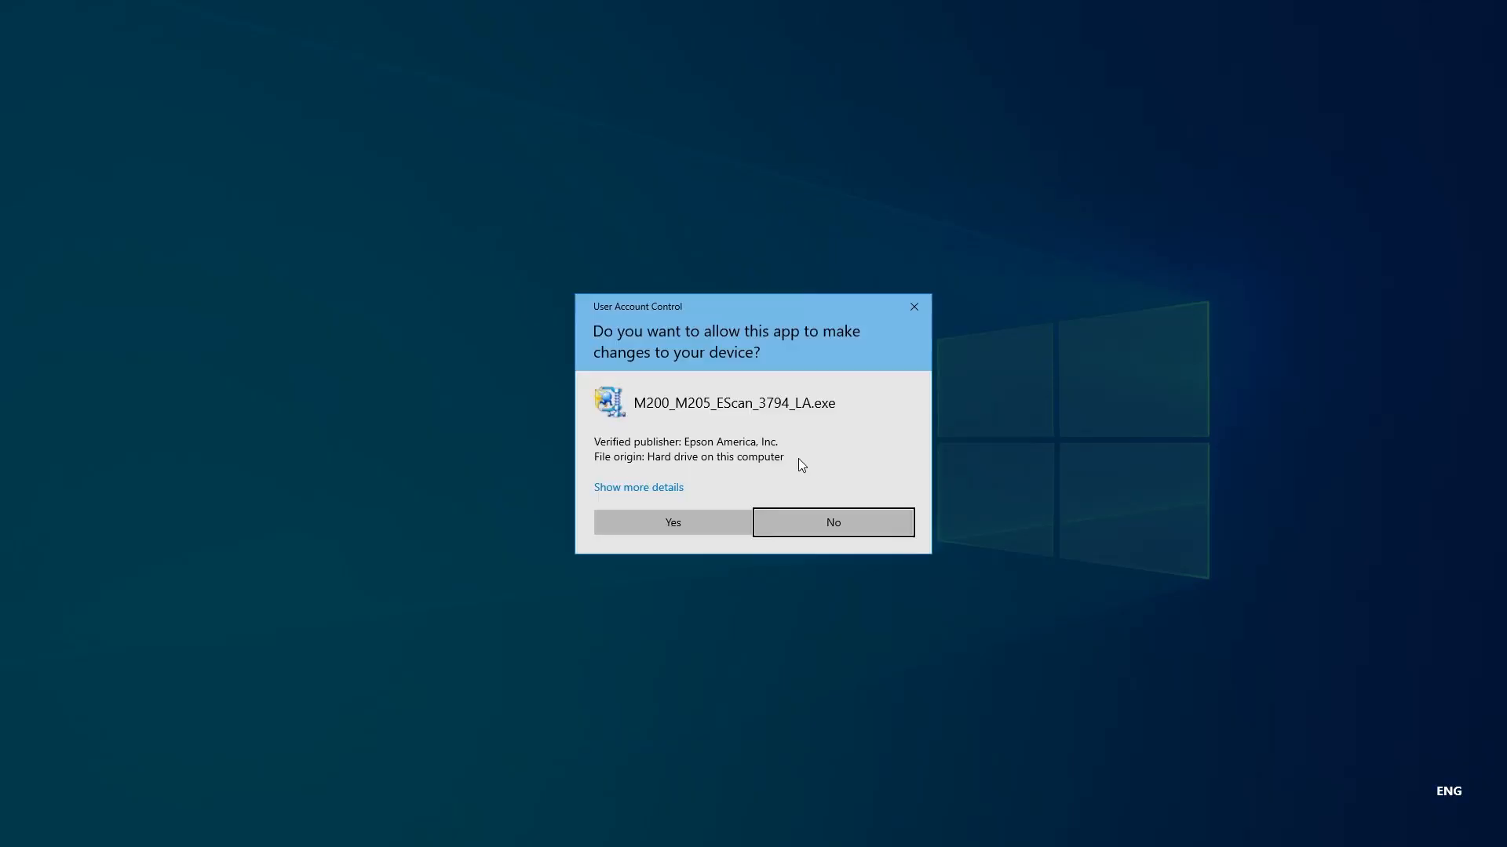
pyautogui.click(721, 520)
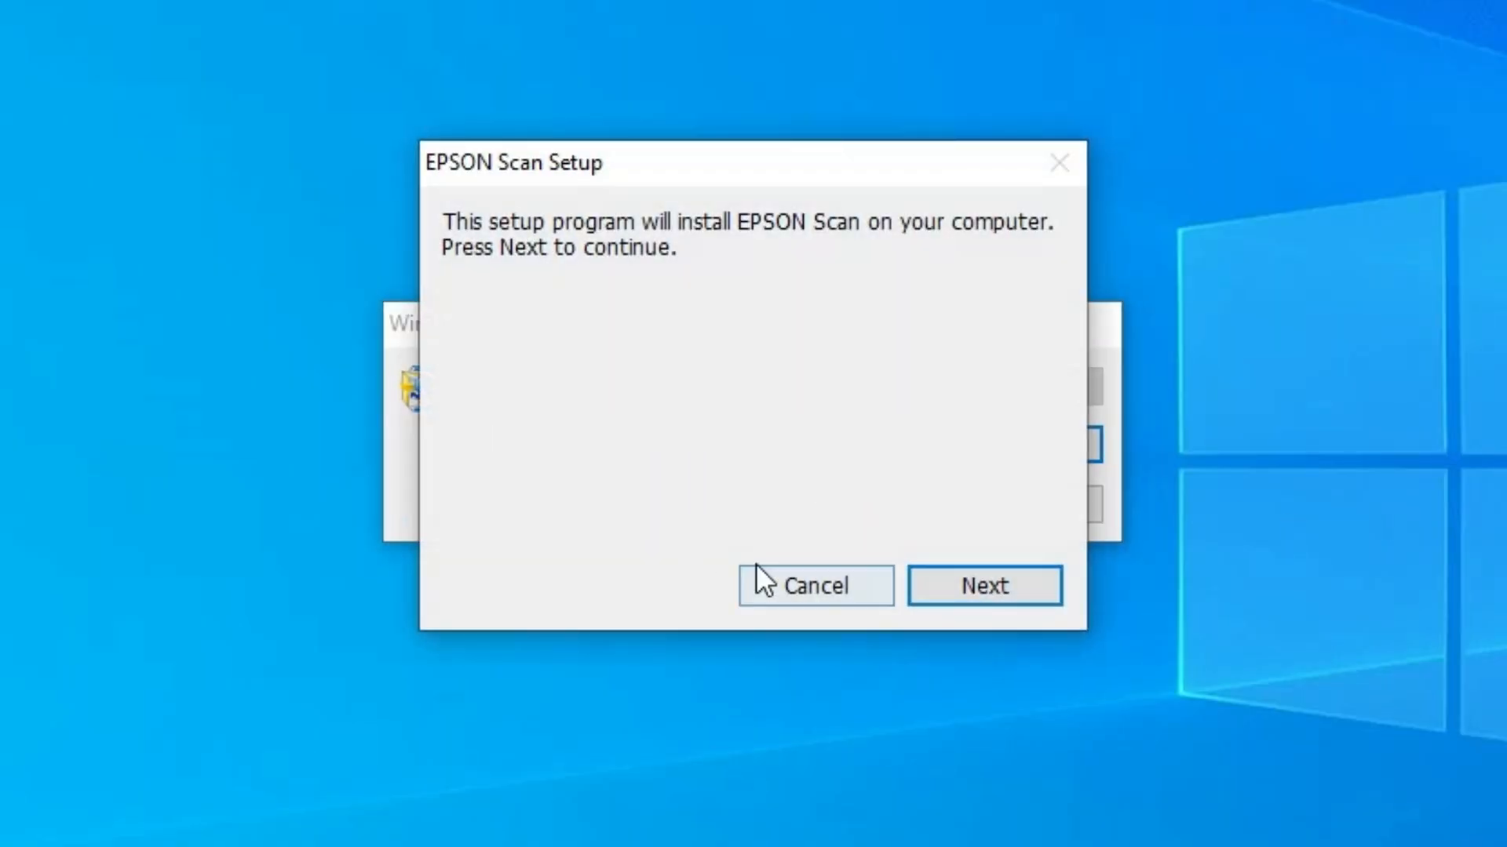
pyautogui.click(968, 589)
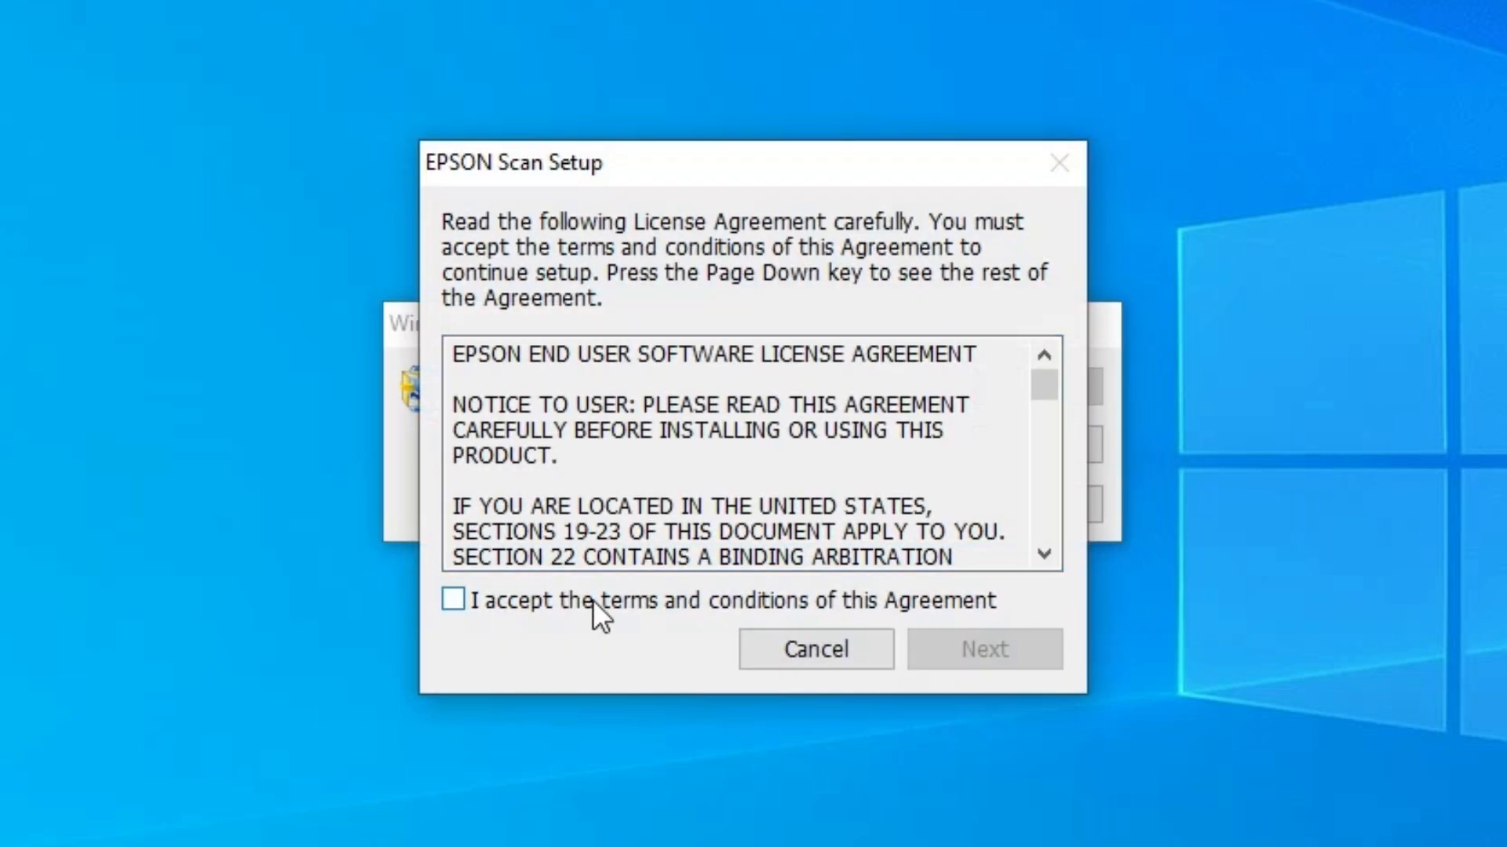
pyautogui.click(549, 610)
pyautogui.click(997, 653)
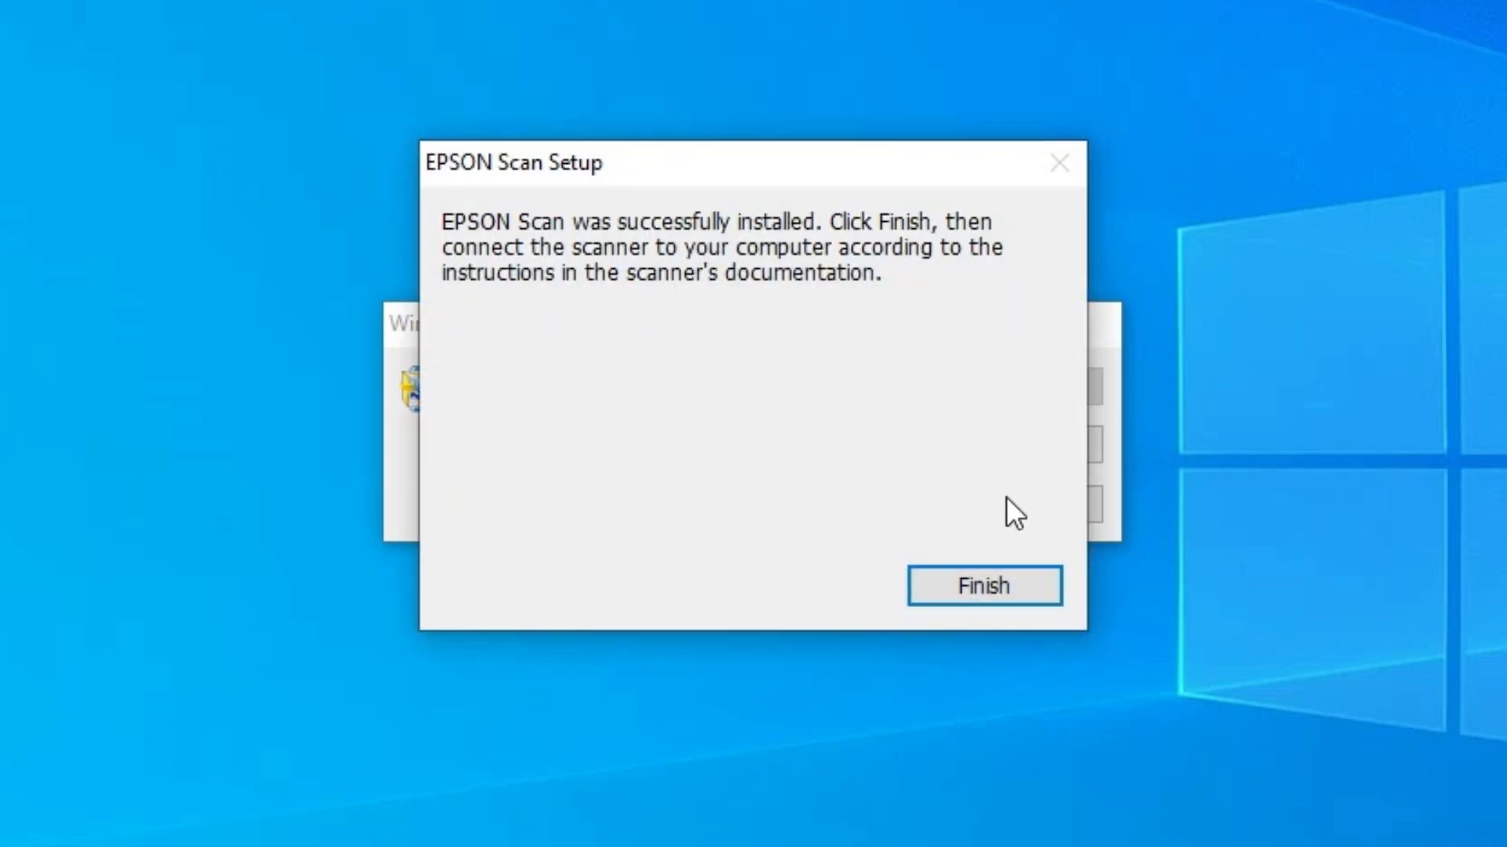
pyautogui.click(1001, 594)
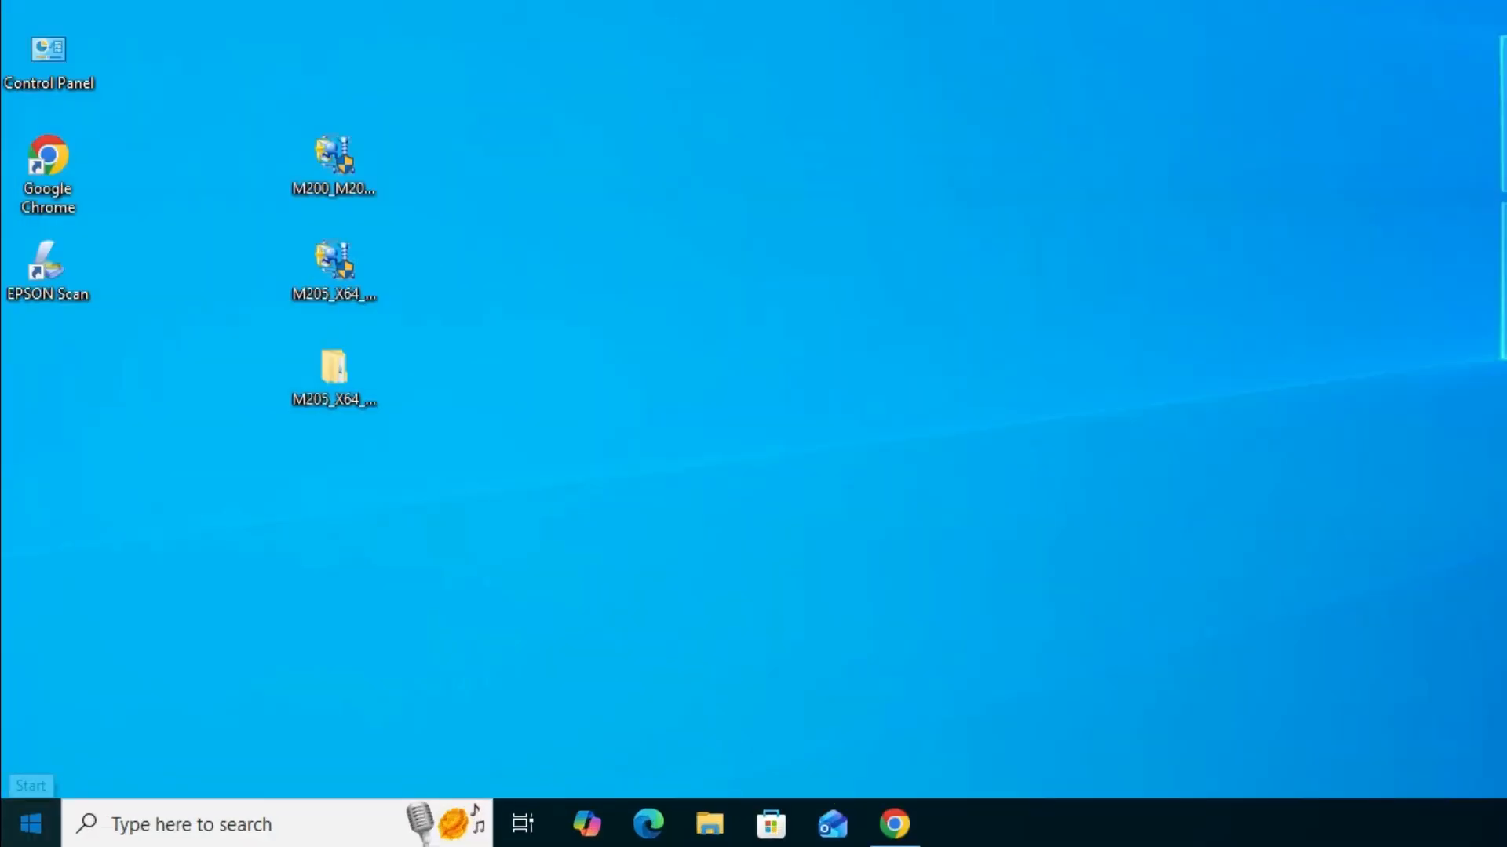
# Search Windows for "pr", check the Printers & scanners settings for the EPSON M205 and close the window.
pyautogui.click(19, 831)
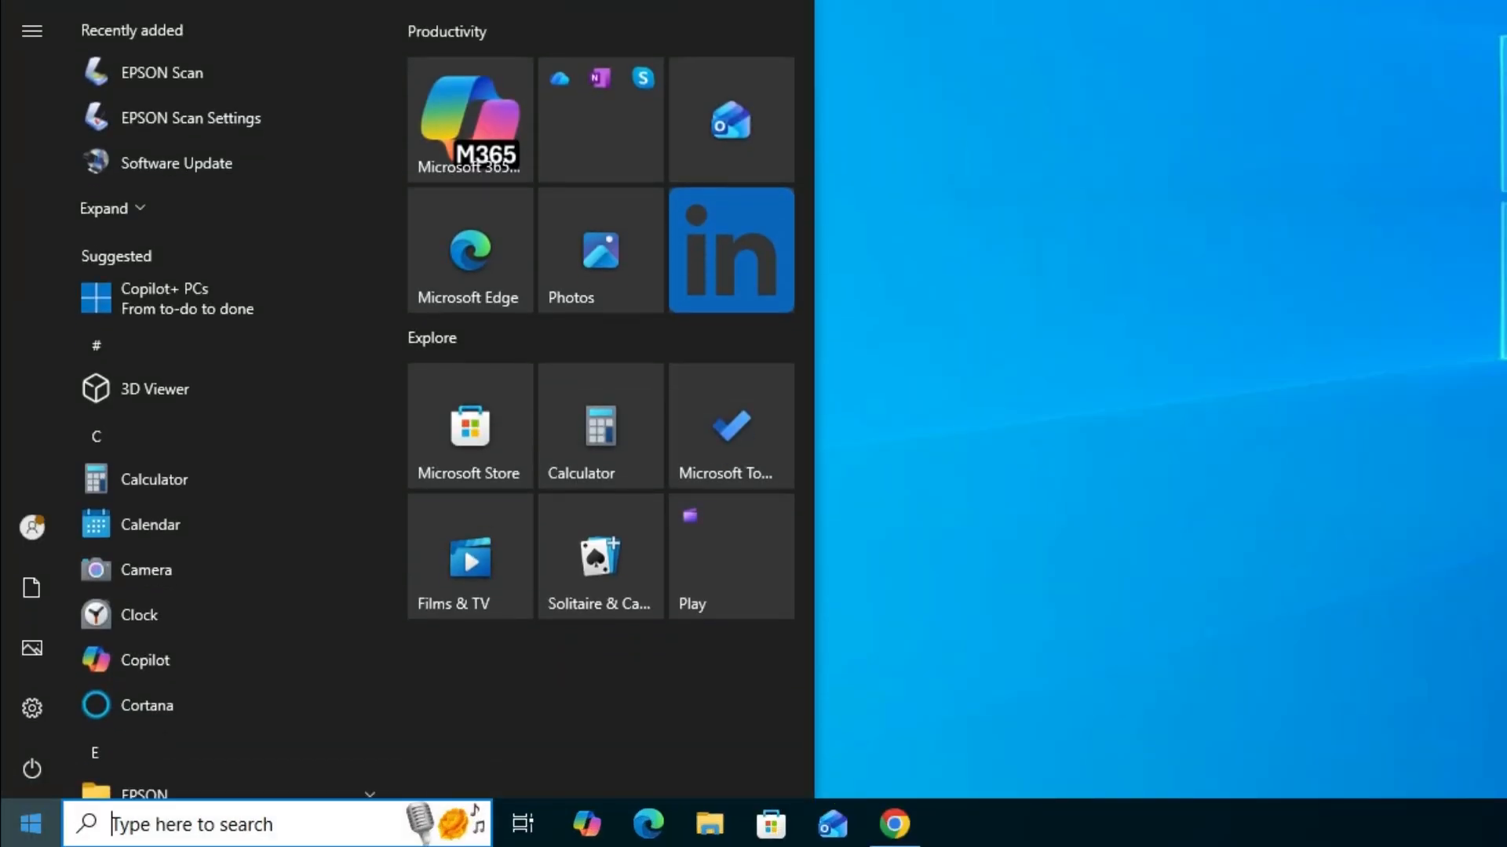
pyautogui.write('pr')
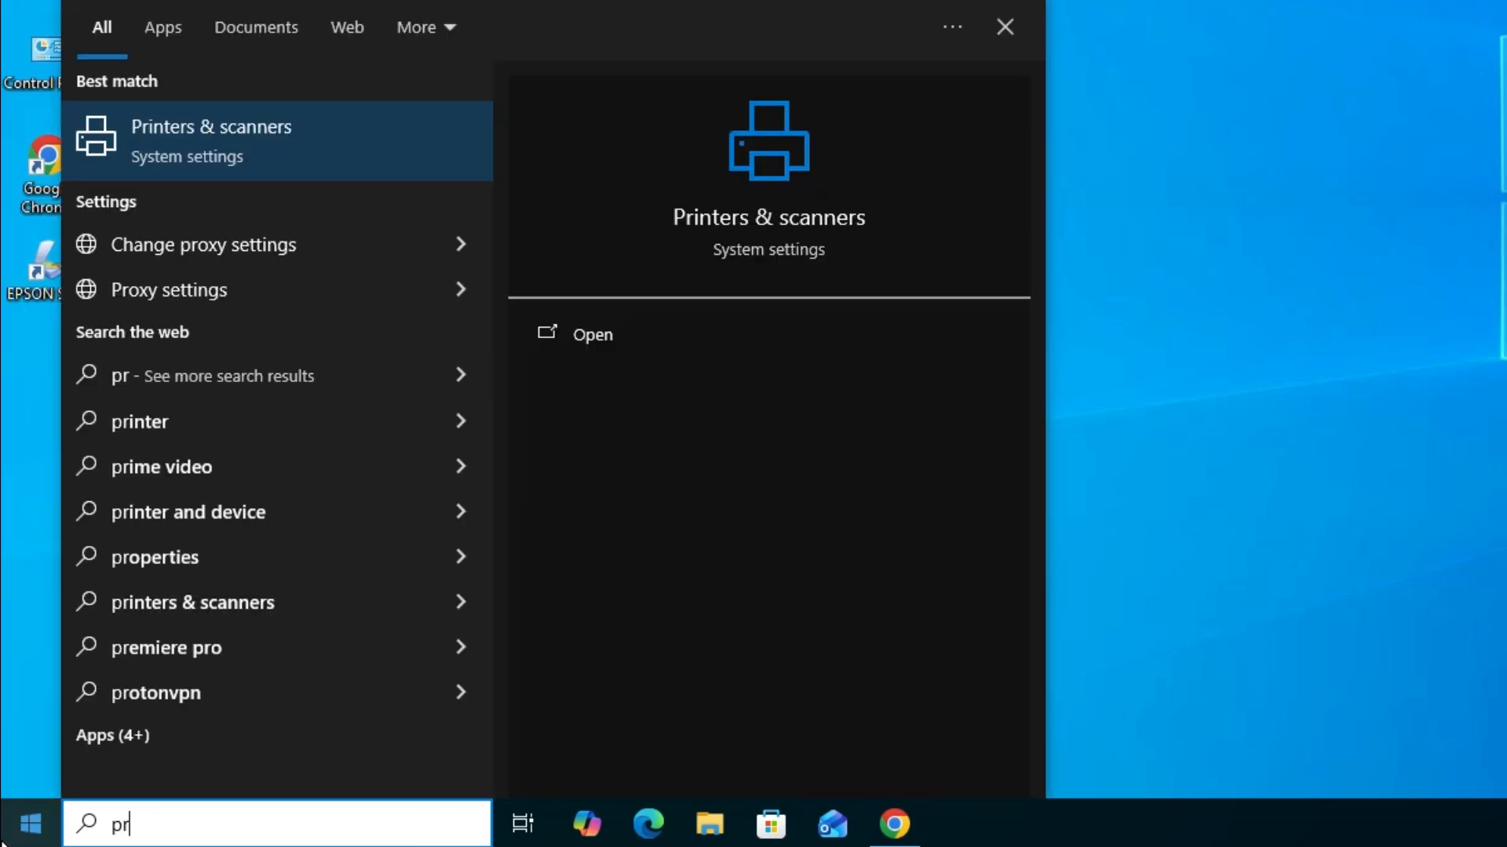
pyautogui.click(215, 130)
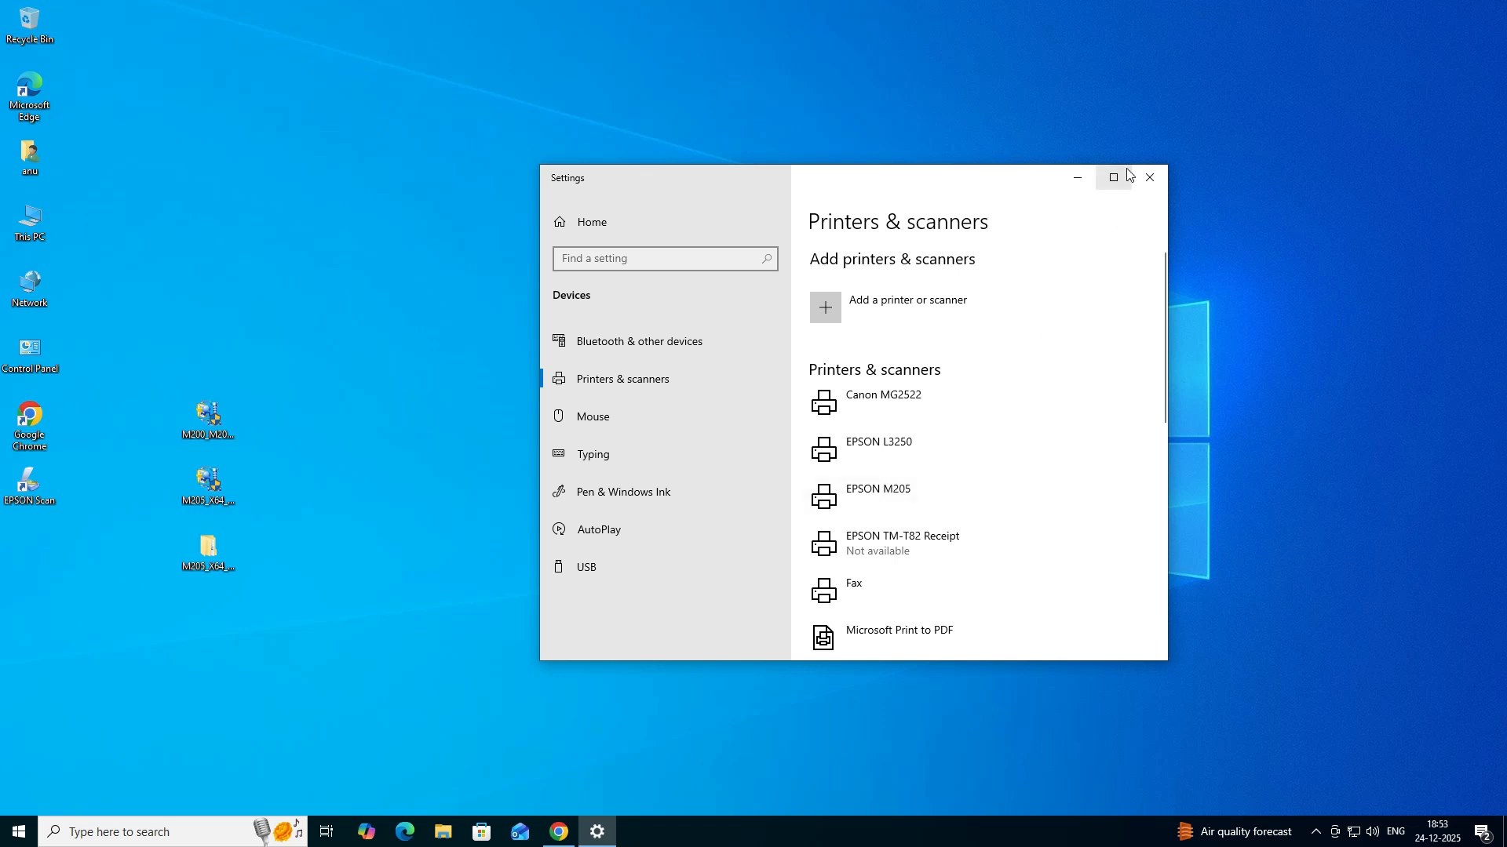
pyautogui.click(1151, 178)
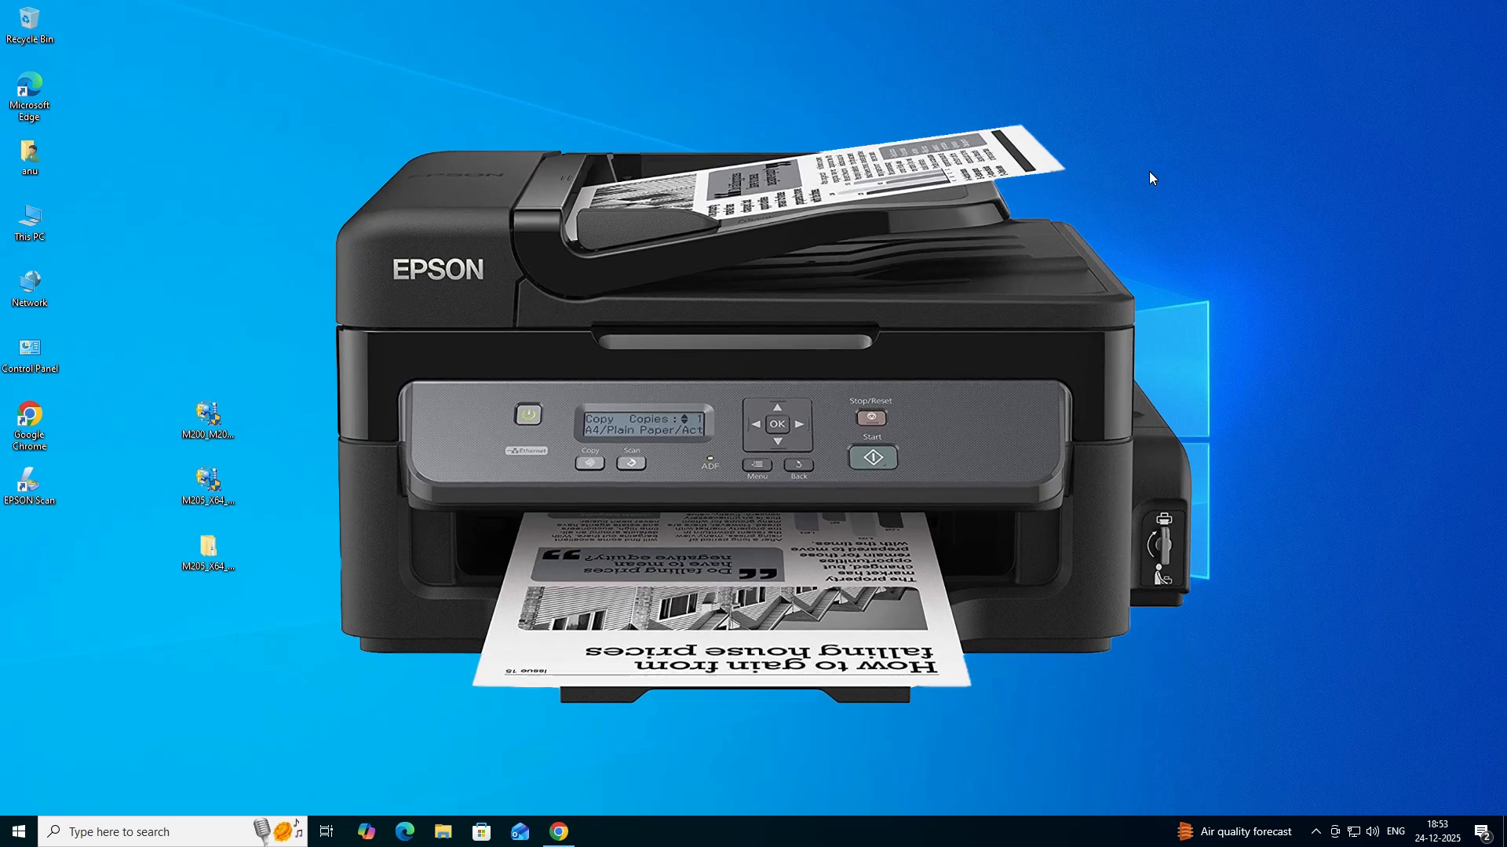